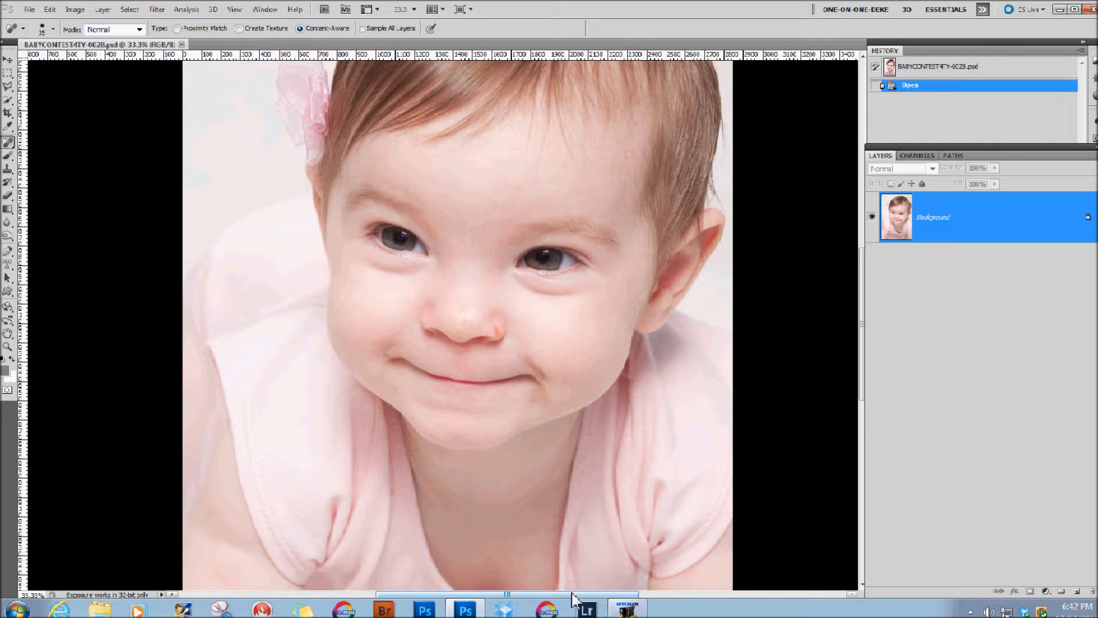
Duplicate the Background layer and set up the Spot Healing Brush with a soft 60 px tip
key("ctrl+j")
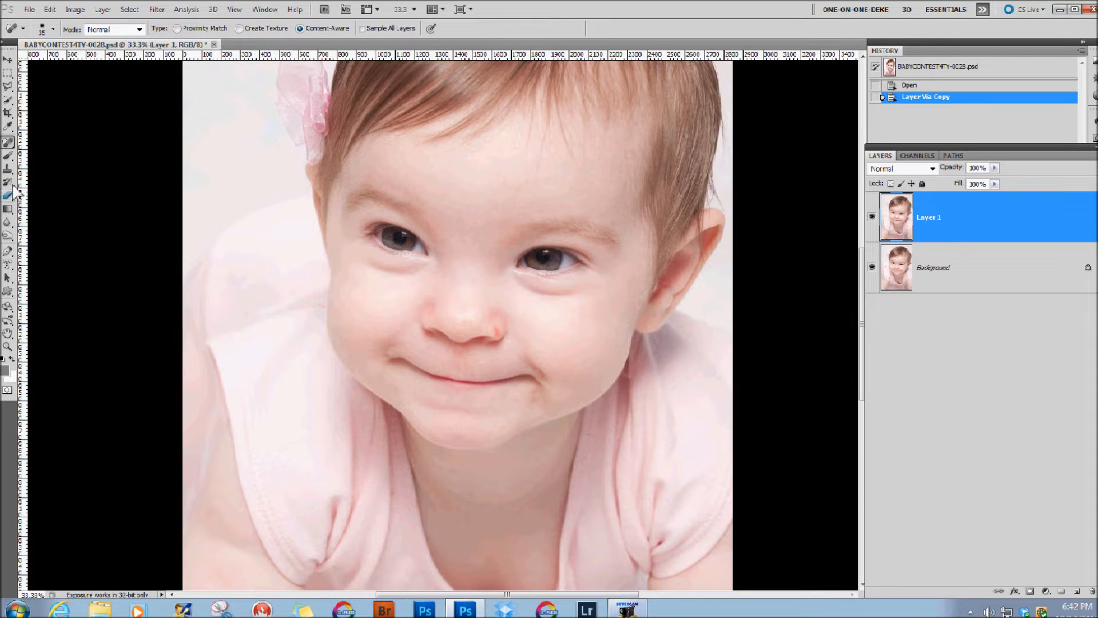
left_click(10, 142)
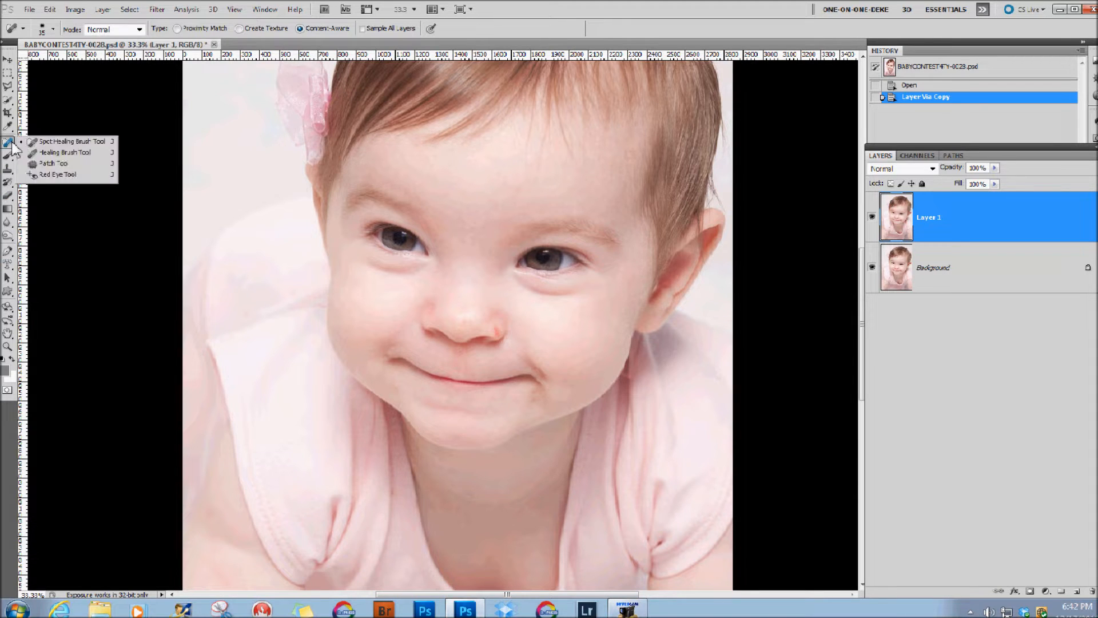
left_click(57, 141)
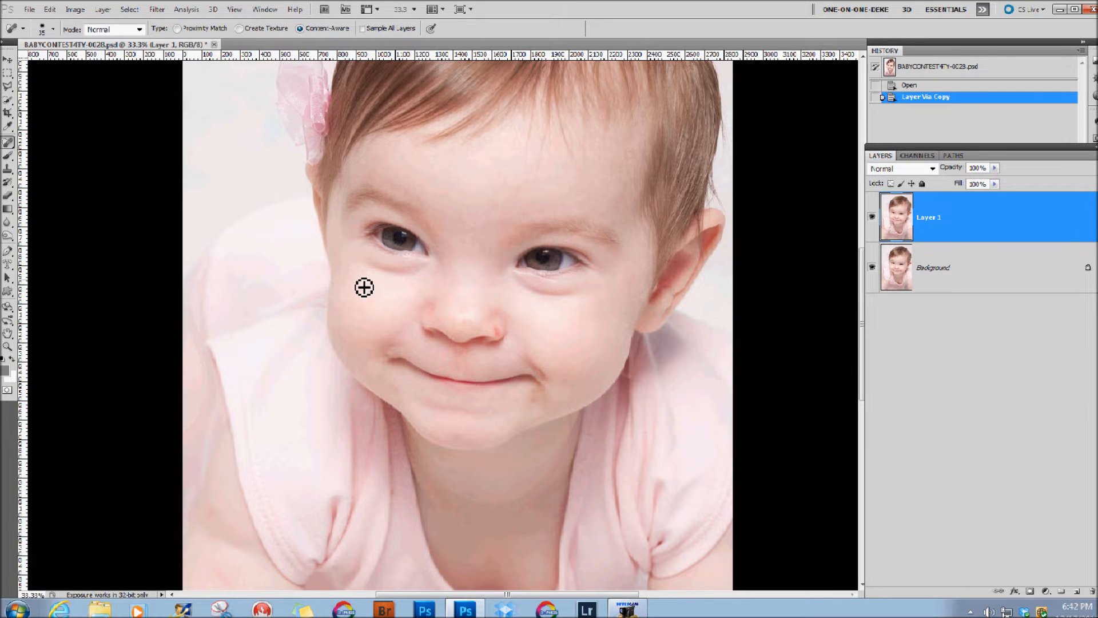
key("bracketright")
key("bracketright")
key("bracketright")
left_click(53, 29)
left_click_drag(42, 84, 23, 86)
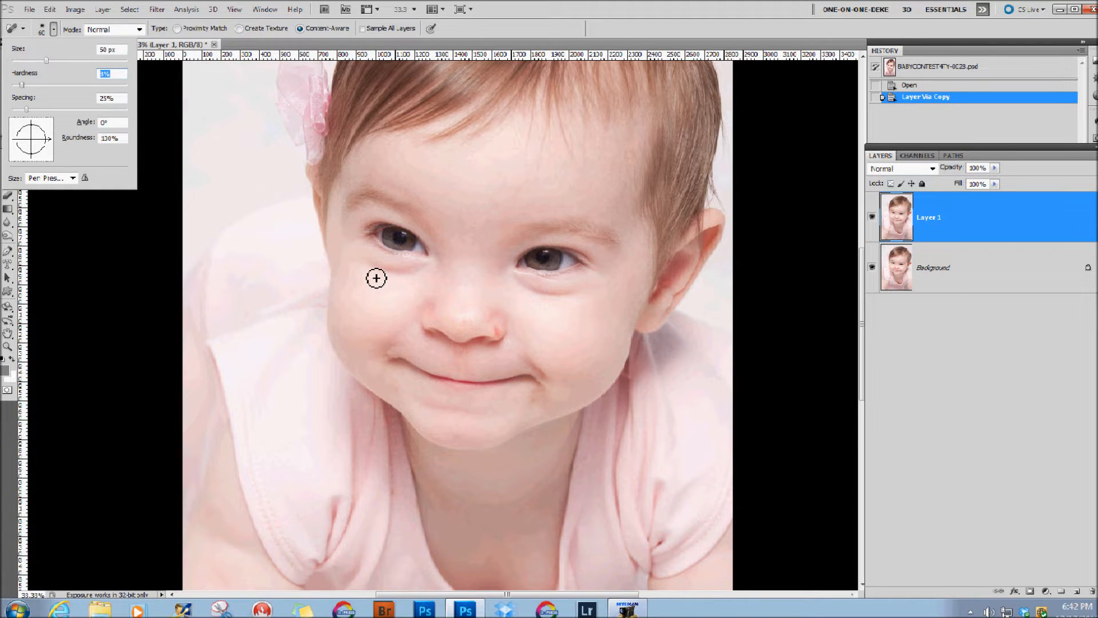
key("Return")
Try removing the creases under both of the baby's eyes with Spot Healing Brush strokes
mouse_move(366, 261)
left_mouse_down()
mouse_move(420, 276)
mouse_move(368, 265)
left_mouse_up()
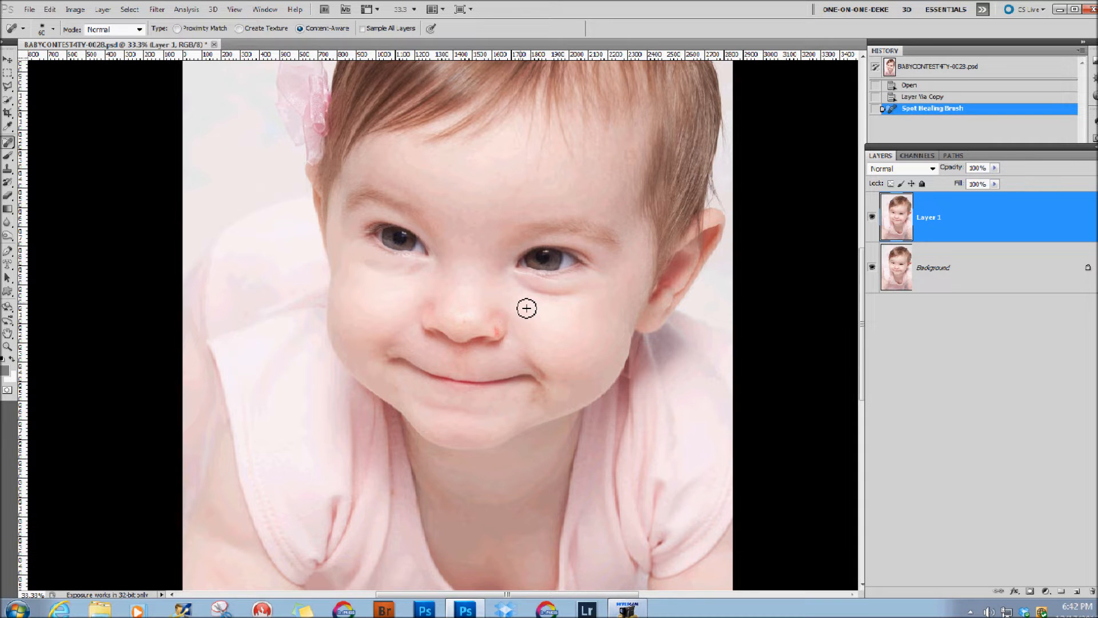
mouse_move(518, 280)
left_mouse_down()
mouse_move(545, 297)
mouse_move(578, 295)
left_mouse_up()
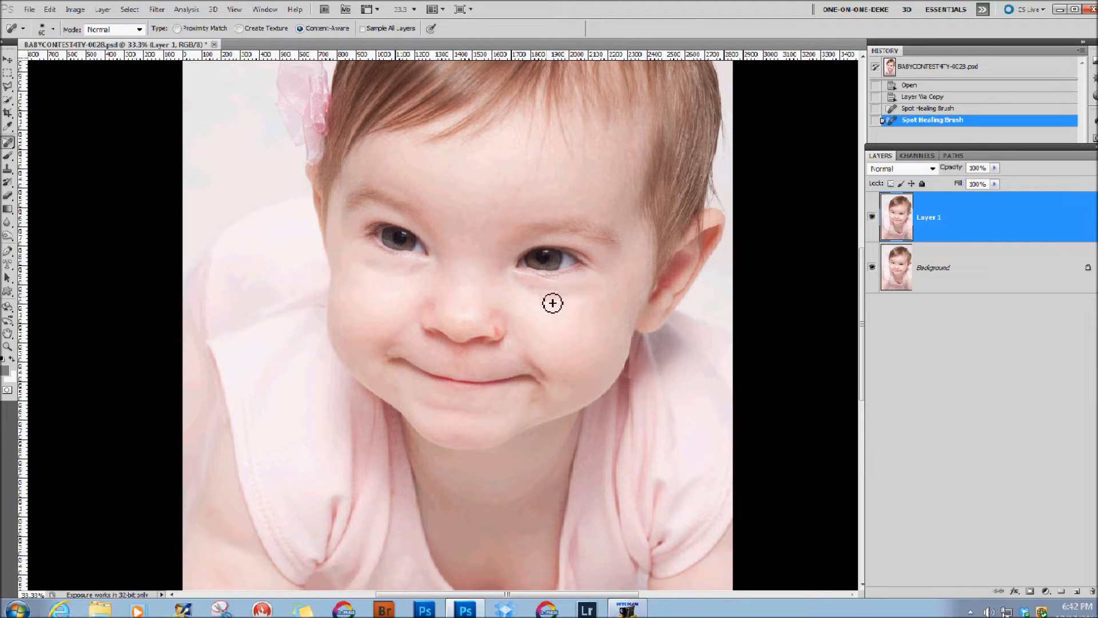
left_click_drag(551, 287, 575, 287)
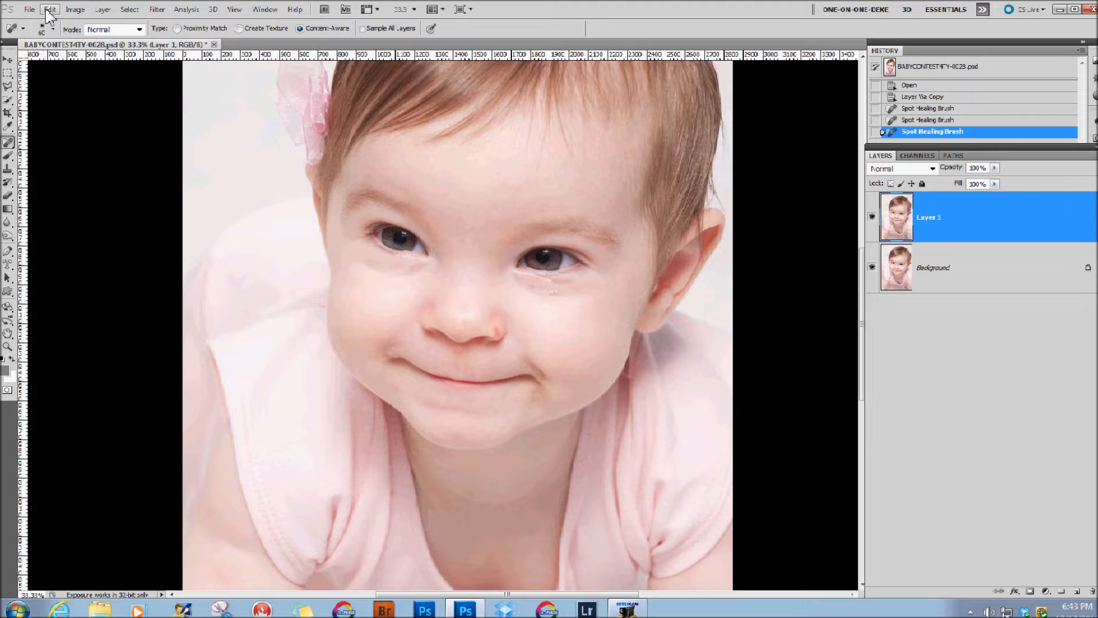
Try the Spot Healing Brush on small skin areas around the baby's nose and mouth
right_click(13, 147)
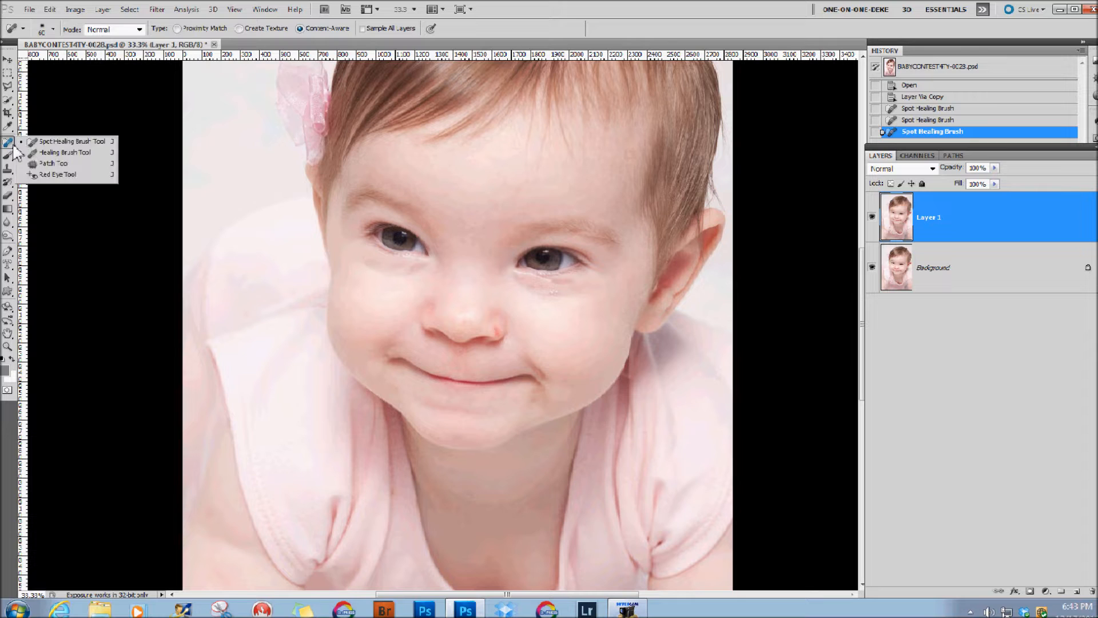
left_click(58, 143)
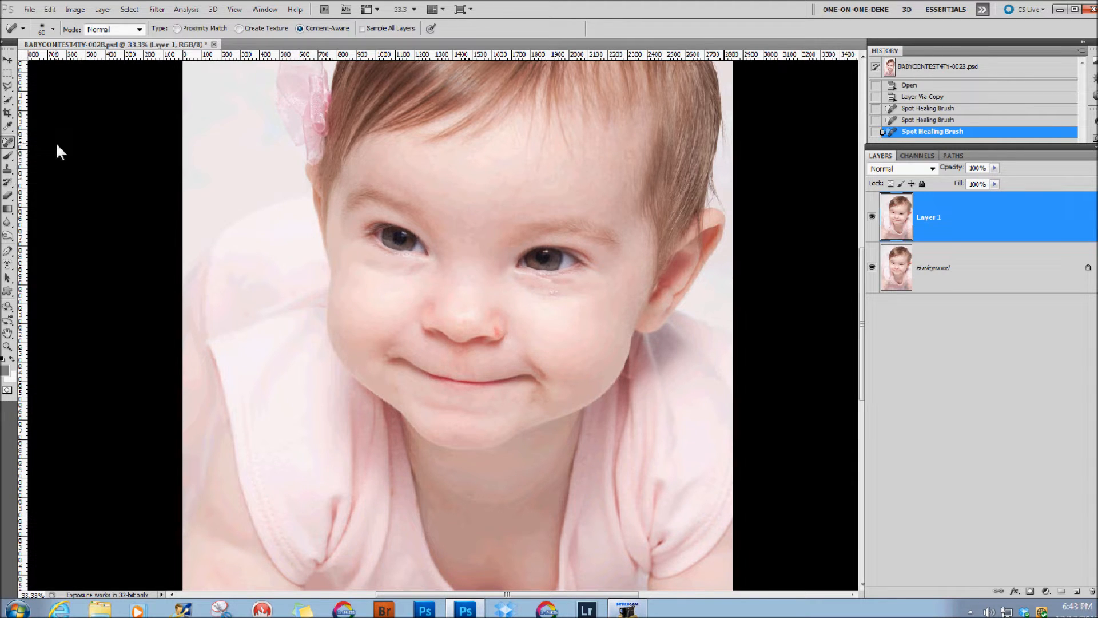
left_click_drag(479, 338, 483, 333)
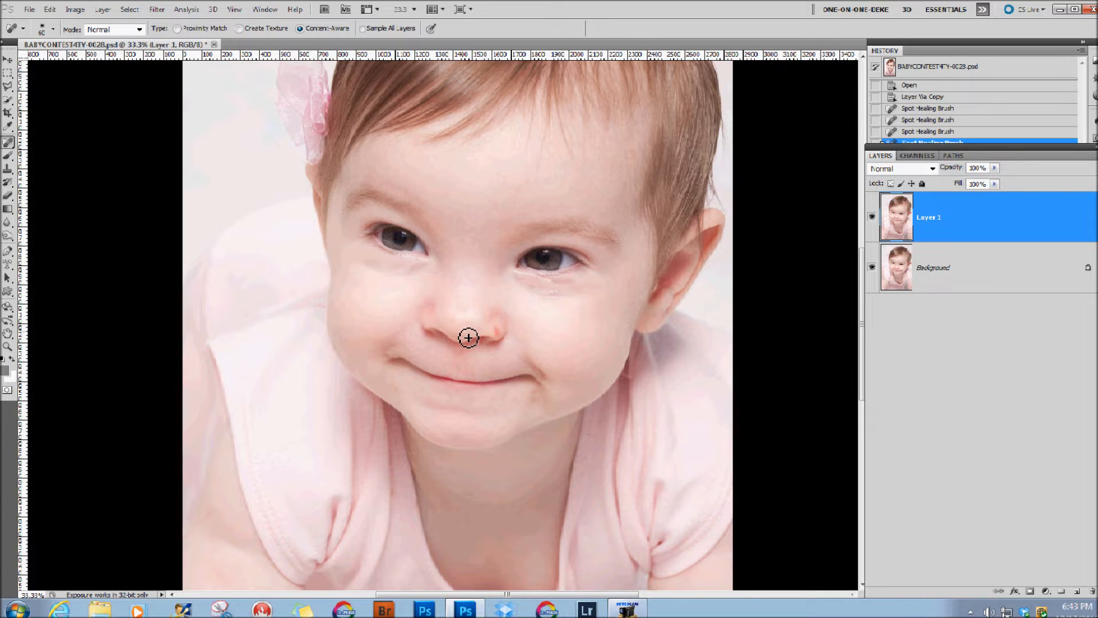
left_click(497, 385)
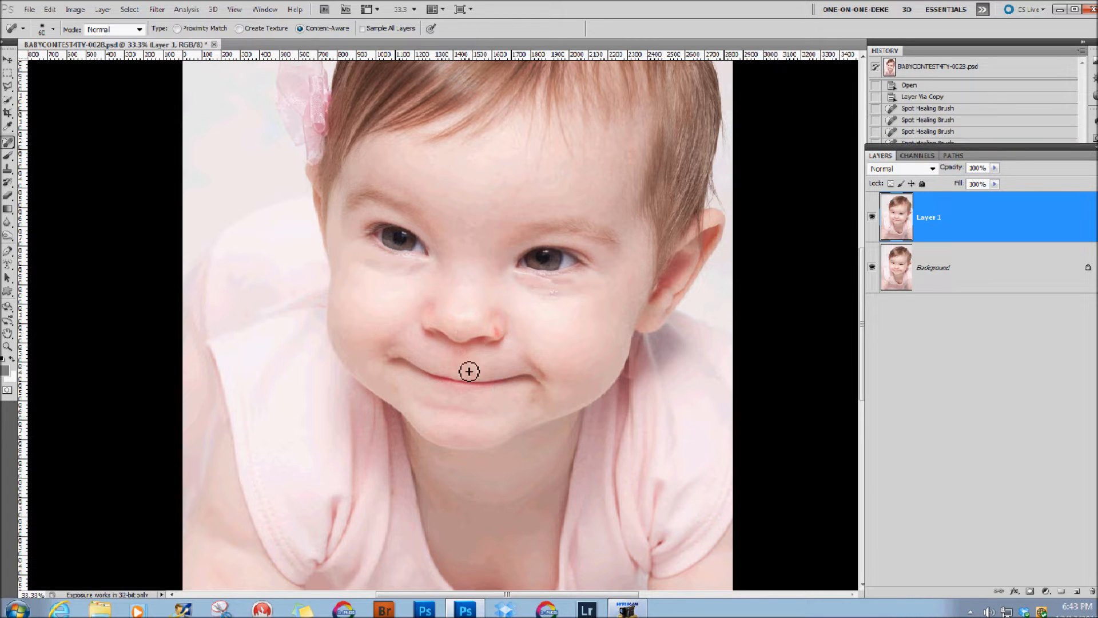
left_click_drag(466, 336, 466, 327)
left_click(549, 405)
Replace the spot-healed layer with a fresh copy of the Background layer and switch to the Healing Brush
left_click_drag(982, 223, 1092, 591)
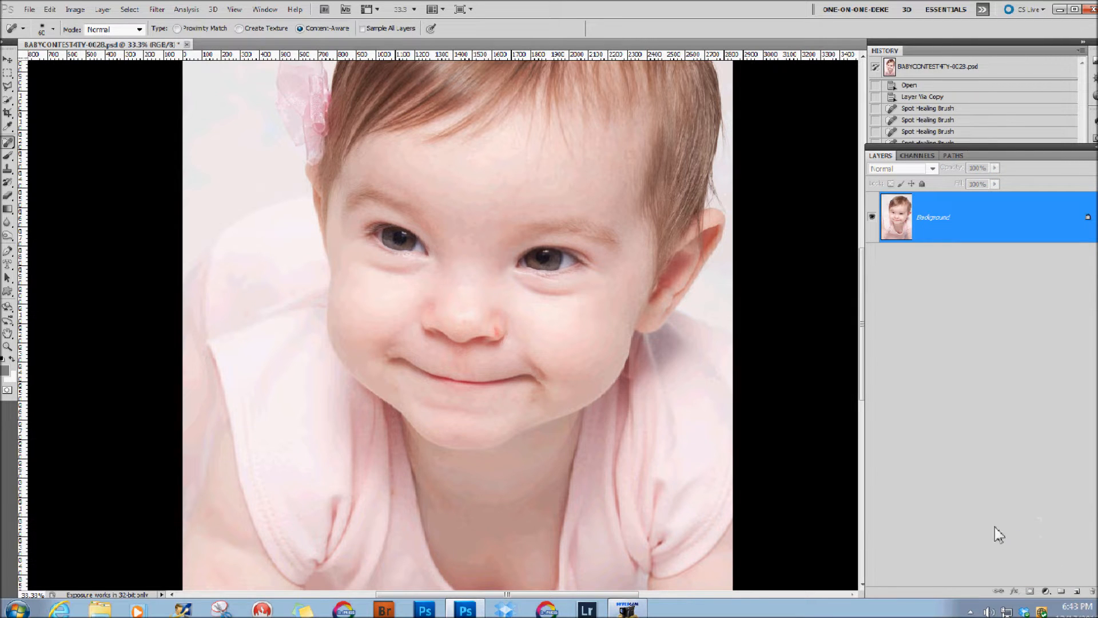
key("ctrl+j")
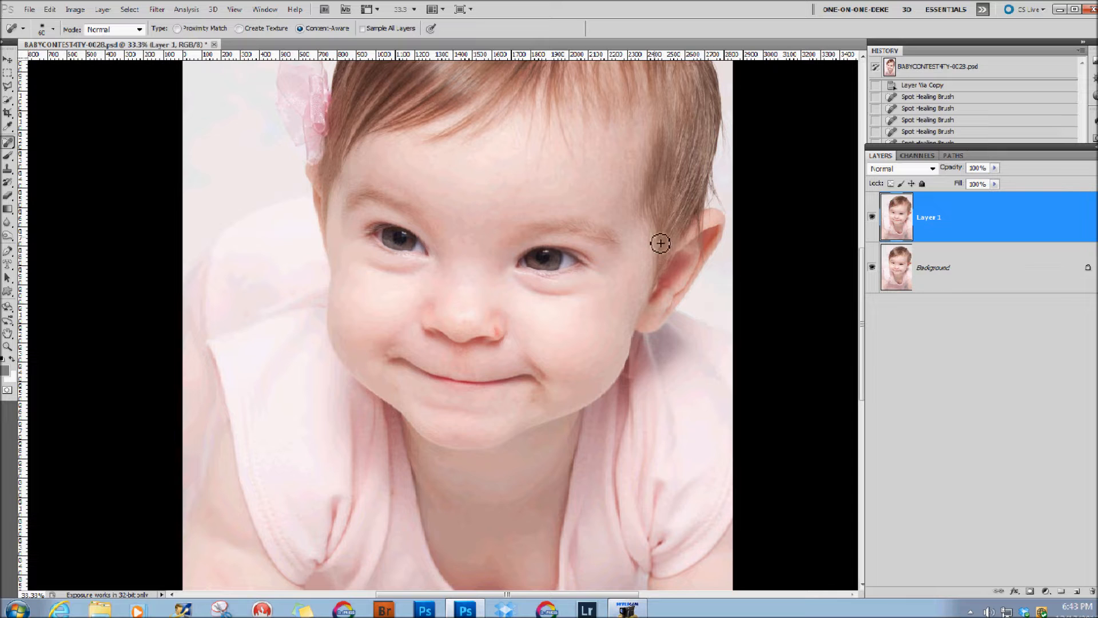
right_click(8, 141)
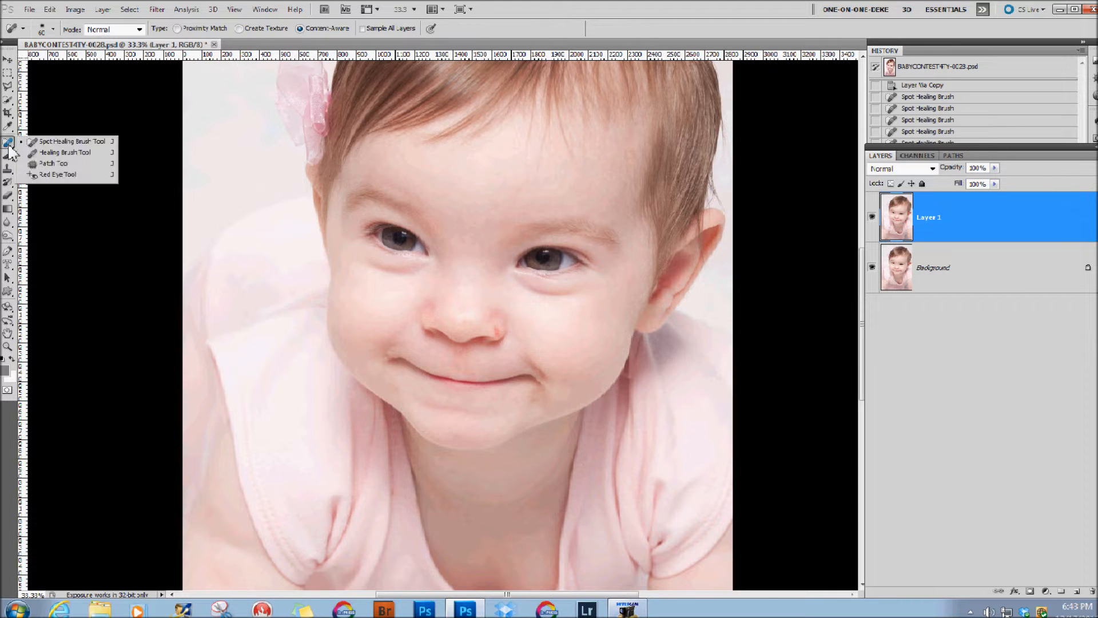
left_click(56, 154)
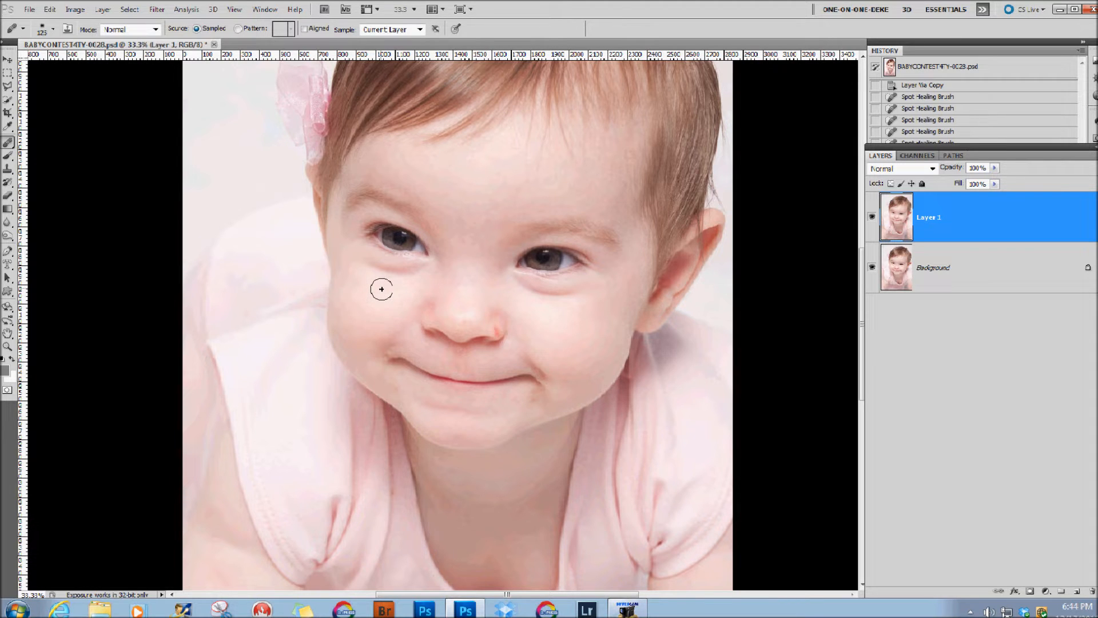
Try covering the creases under both eyes with the Healing Brush, using clean skin sampled from the cheek
left_click(380, 288)
left_click_drag(377, 264, 418, 271)
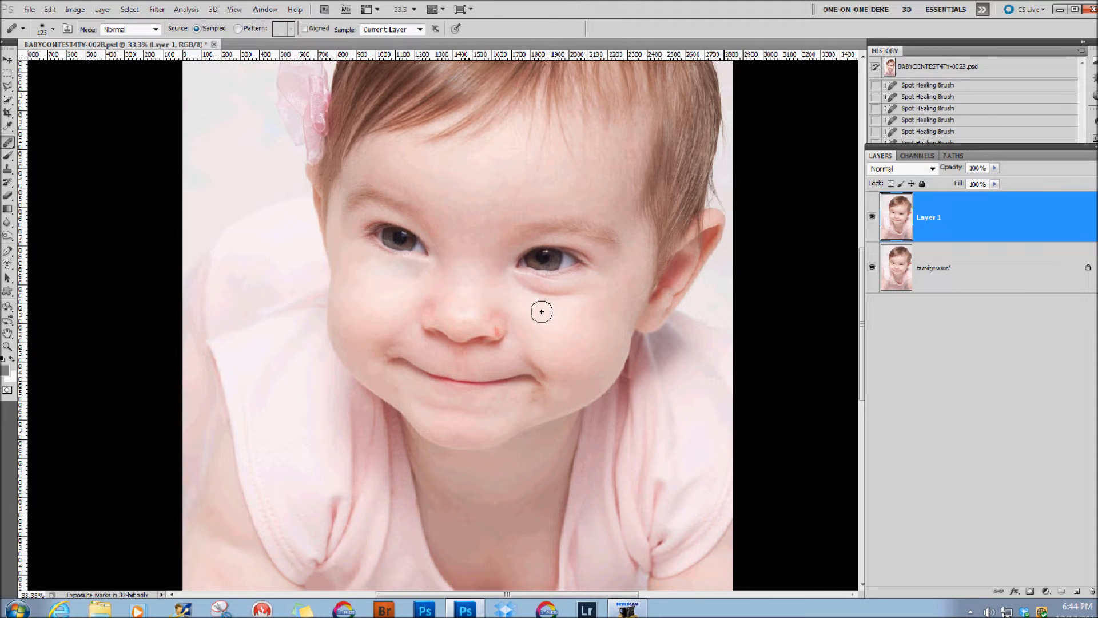
mouse_move(530, 290)
left_mouse_down()
mouse_move(581, 294)
mouse_move(558, 312)
left_mouse_up()
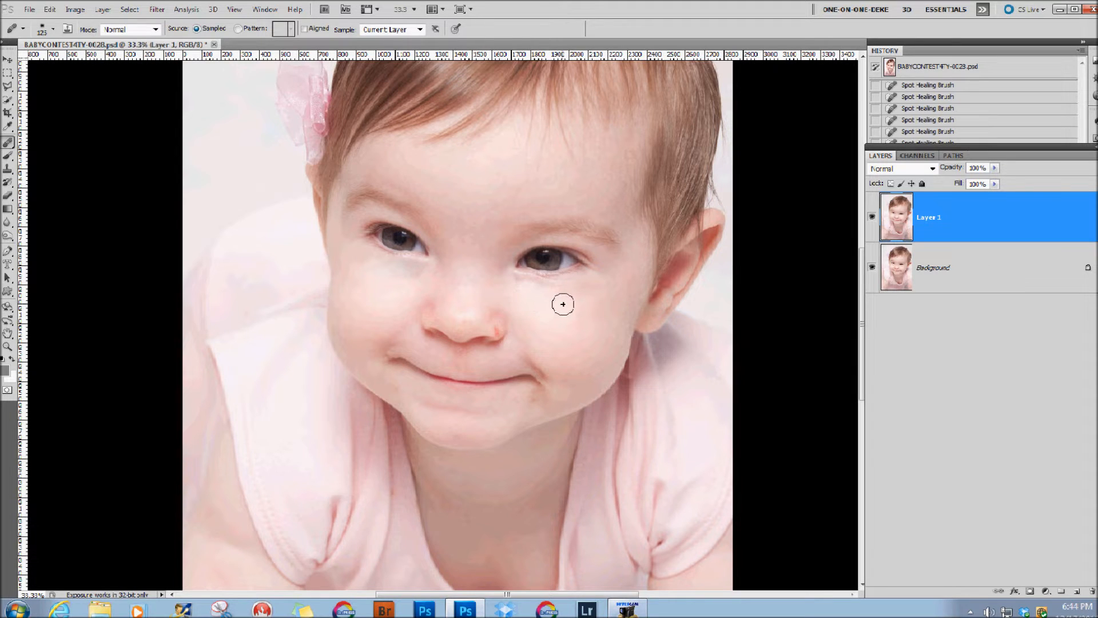
left_click_drag(563, 290, 518, 284)
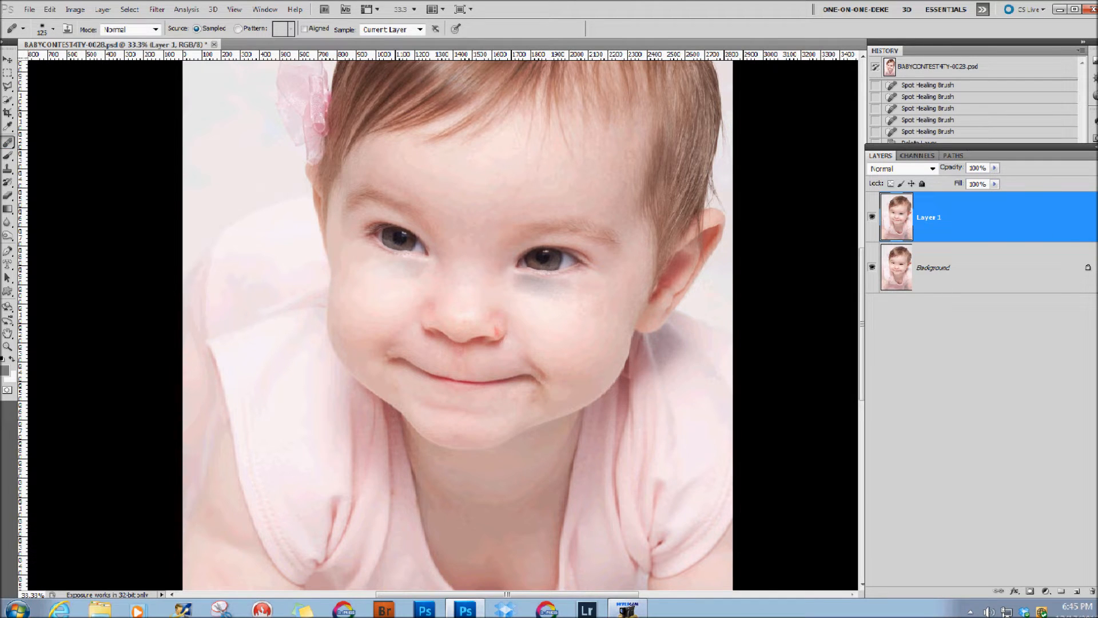
Delete the healed layer, duplicate the Background layer again and switch to the Patch tool
left_click_drag(1028, 216, 1027, 569)
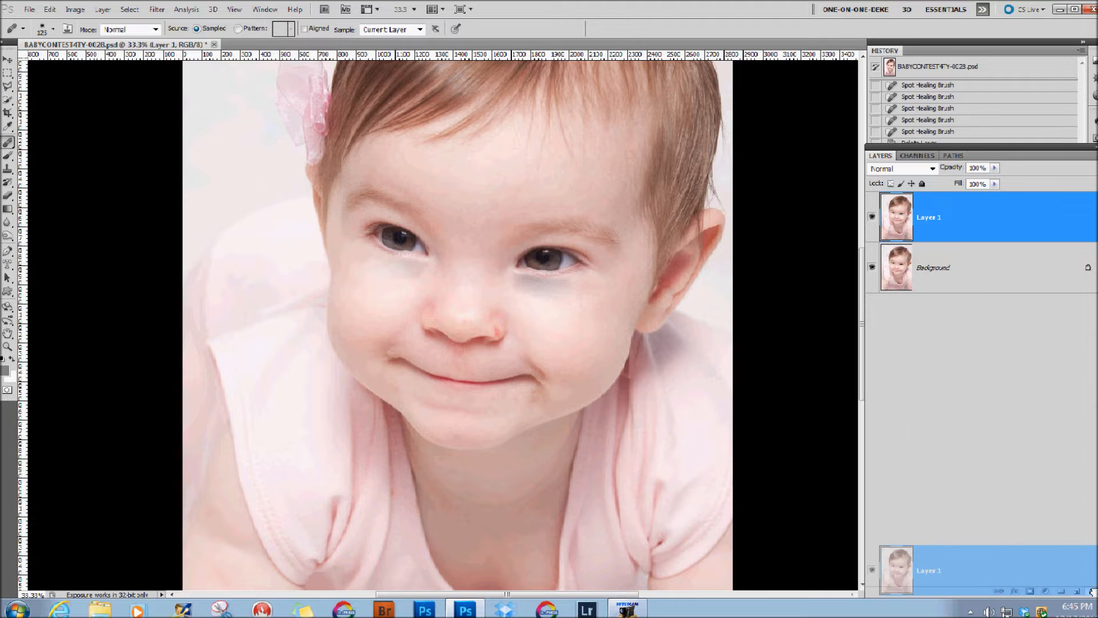
left_click_drag(1091, 592, 1091, 592)
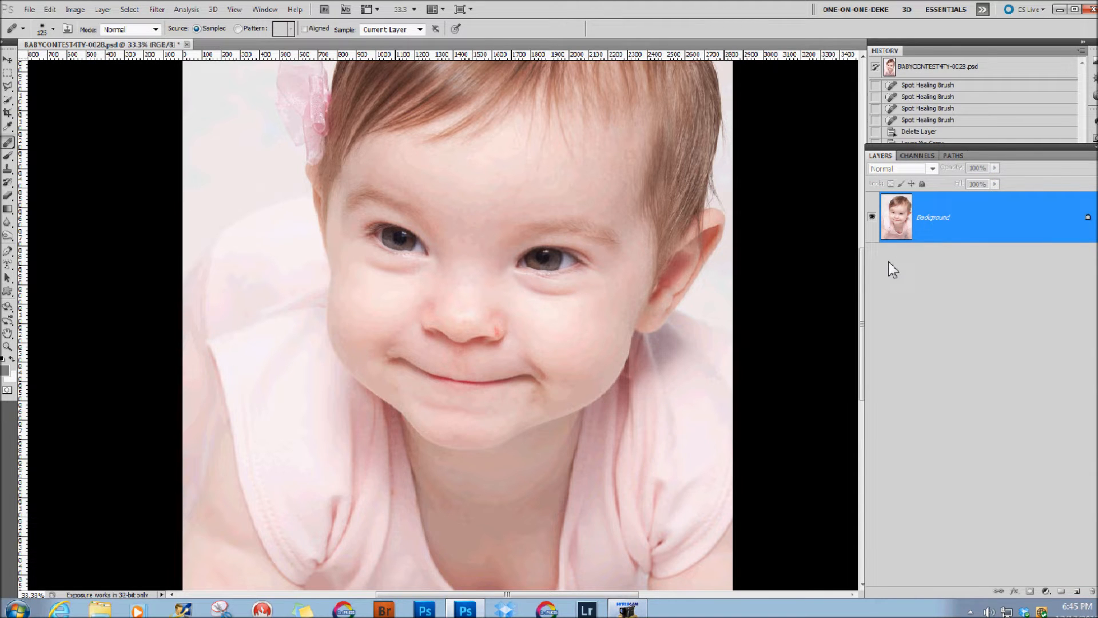
key("ctrl+j")
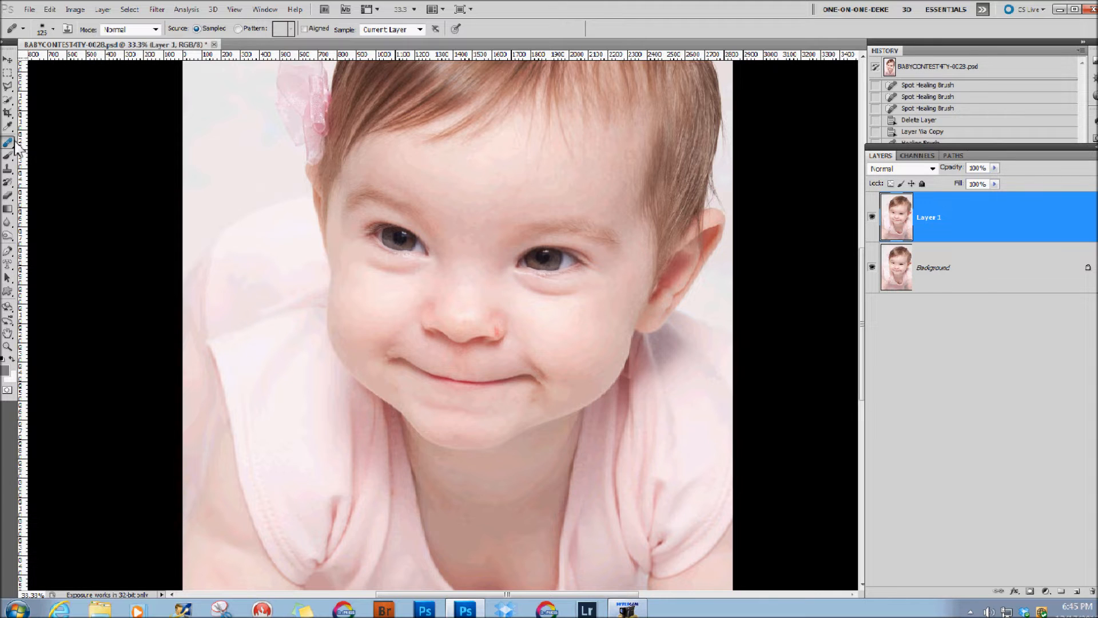
mouse_move(16, 146)
left_mouse_down()
mouse_move(74, 180)
mouse_move(67, 167)
left_mouse_up()
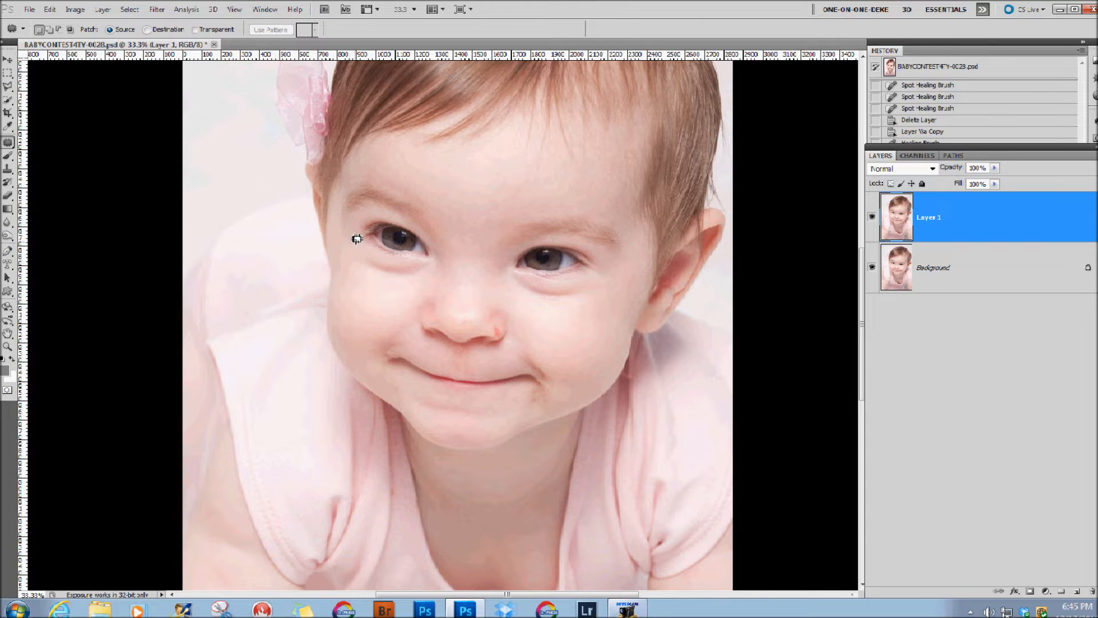
Try patching the creases under both eyes with smooth cheek skin, and lower the patched layer's opacity to 75%
mouse_move(360, 241)
left_mouse_down()
mouse_move(433, 262)
mouse_move(404, 278)
mouse_move(374, 272)
mouse_move(360, 243)
mouse_move(381, 279)
mouse_move(371, 294)
left_mouse_up()
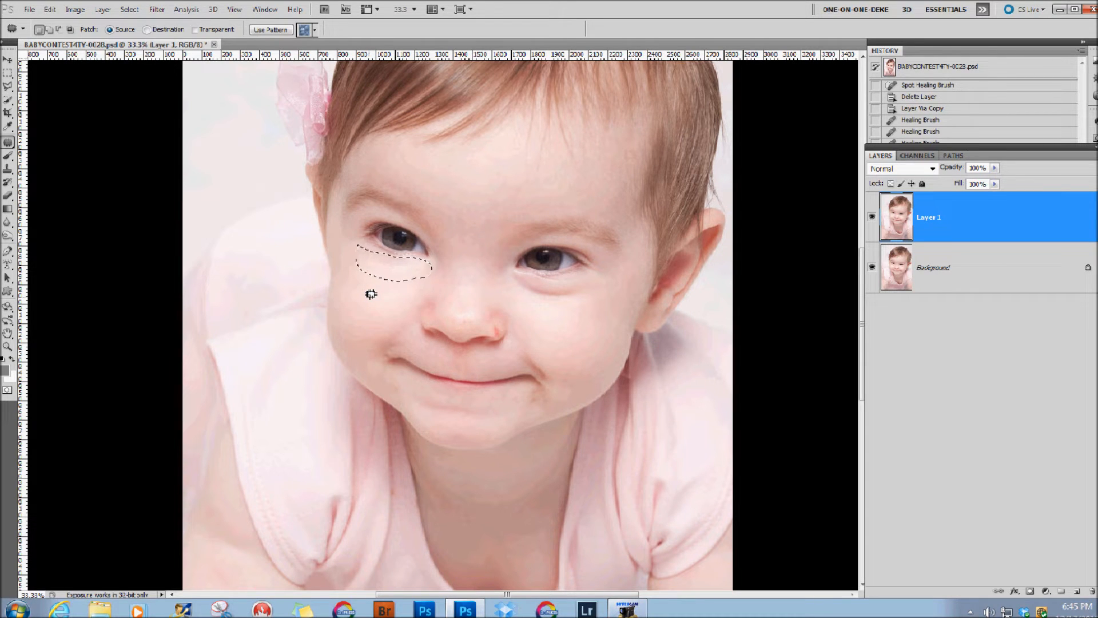
key("ctrl+d")
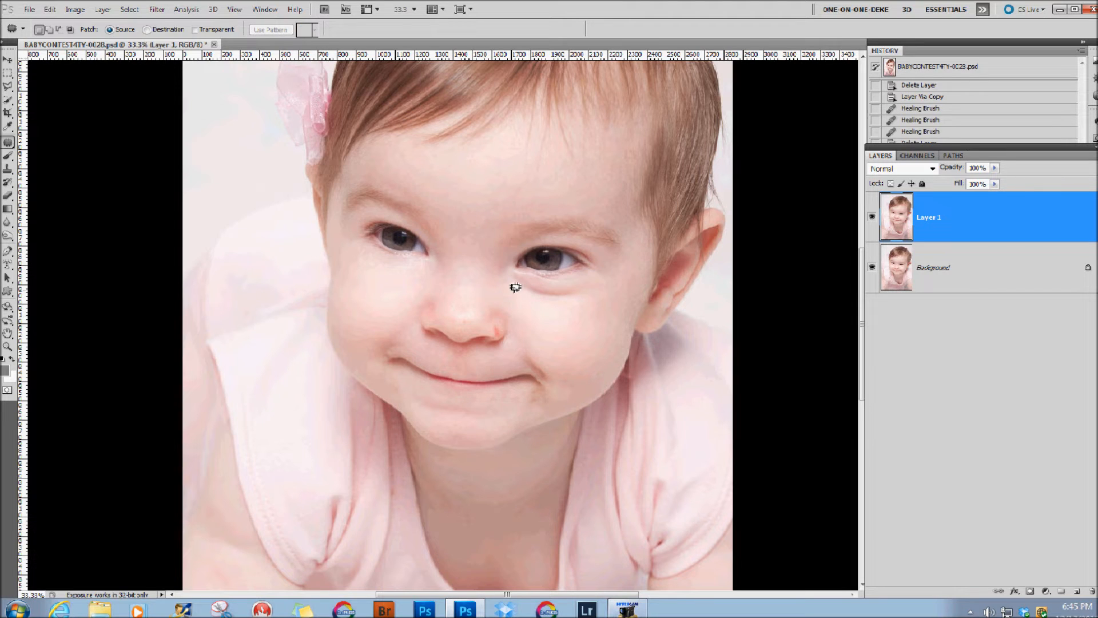
mouse_move(511, 282)
left_mouse_down()
mouse_move(570, 301)
mouse_move(592, 278)
mouse_move(512, 270)
mouse_move(513, 285)
mouse_move(561, 324)
left_mouse_up()
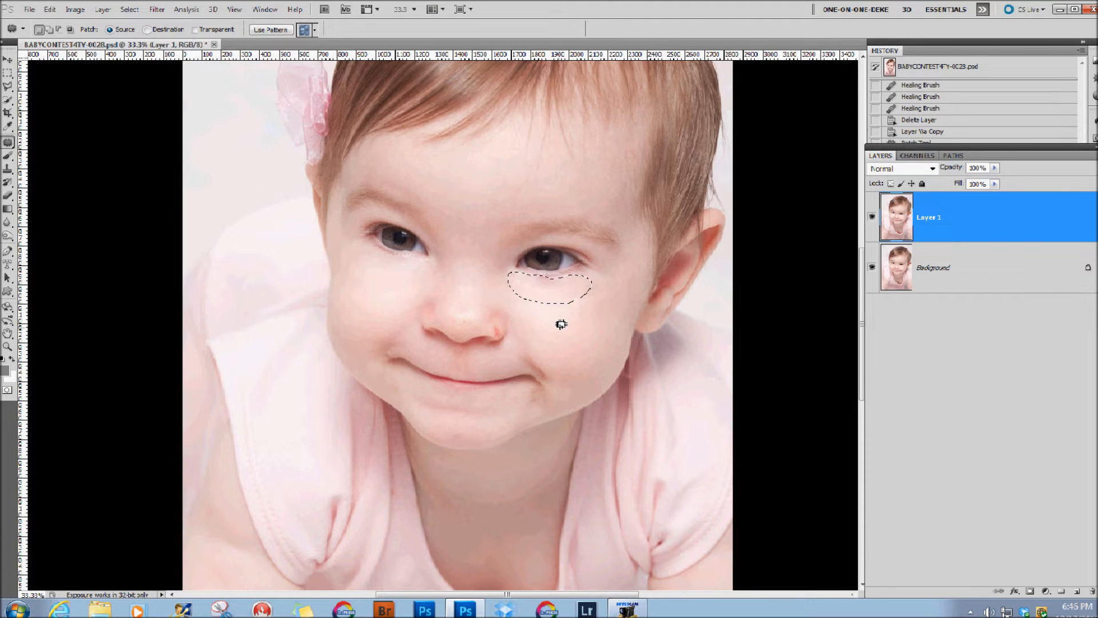
key("ctrl+d")
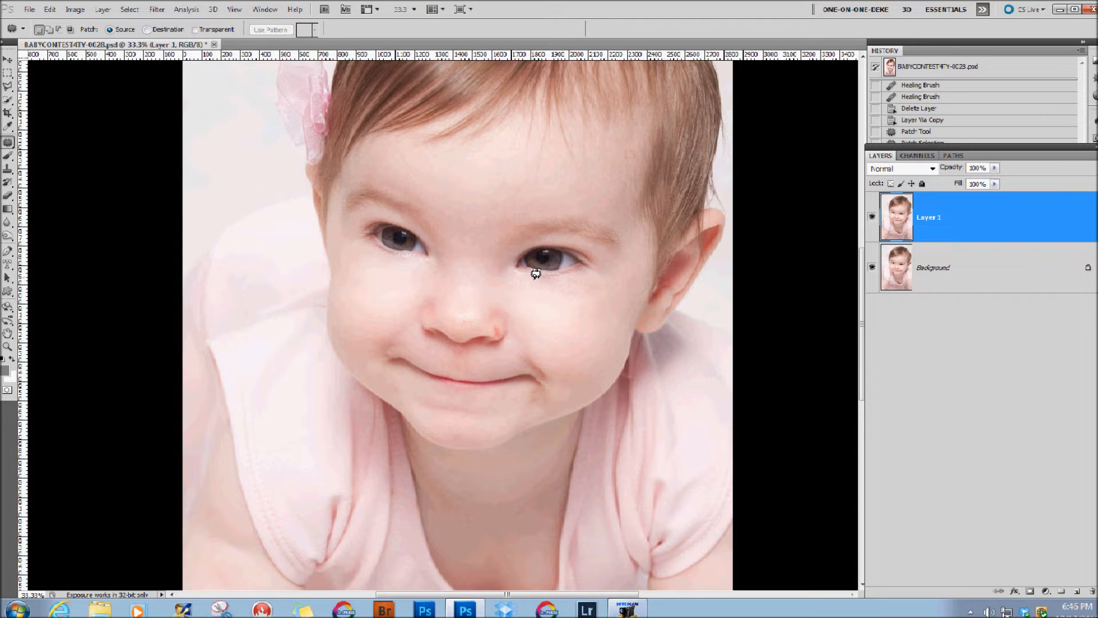
mouse_move(536, 273)
left_mouse_down()
mouse_move(563, 273)
mouse_move(546, 284)
mouse_move(537, 275)
mouse_move(552, 300)
left_mouse_up()
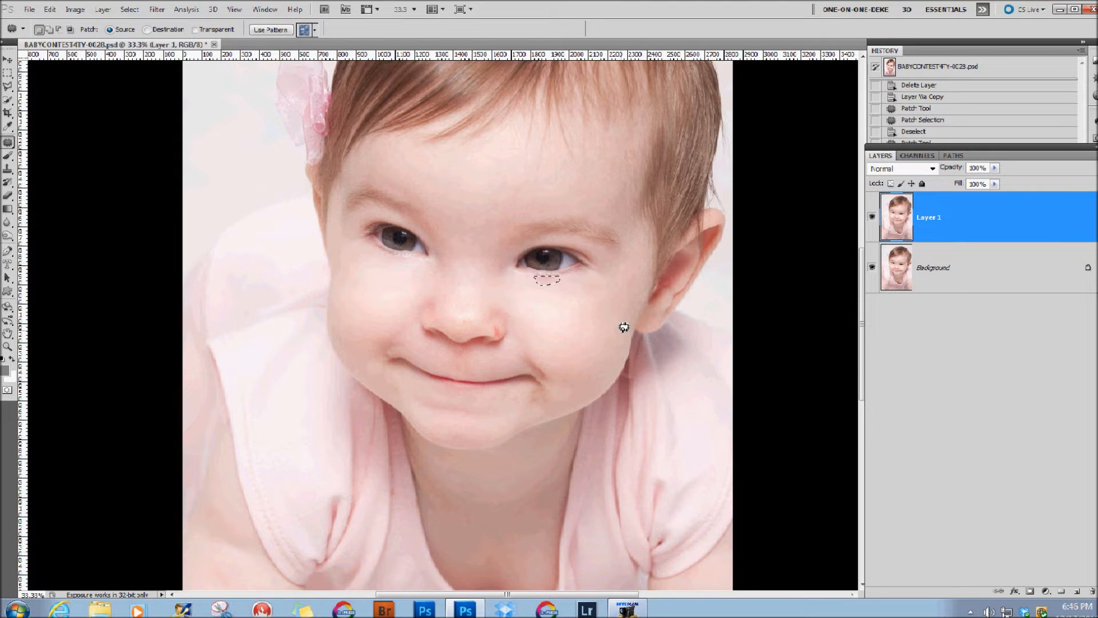
key("ctrl+d")
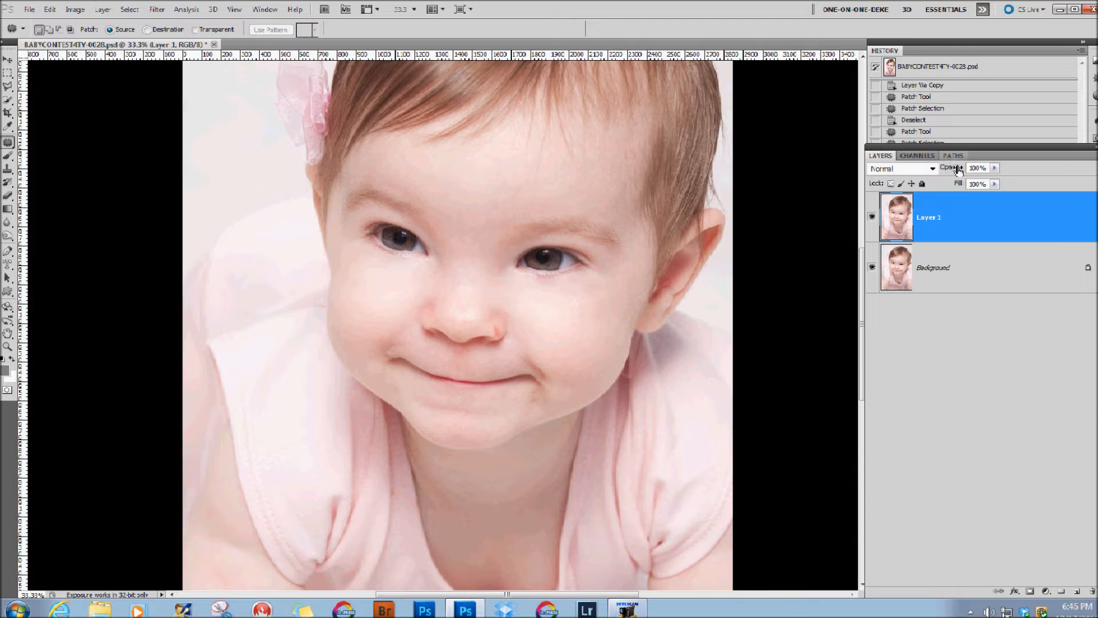
left_click_drag(959, 170, 951, 170)
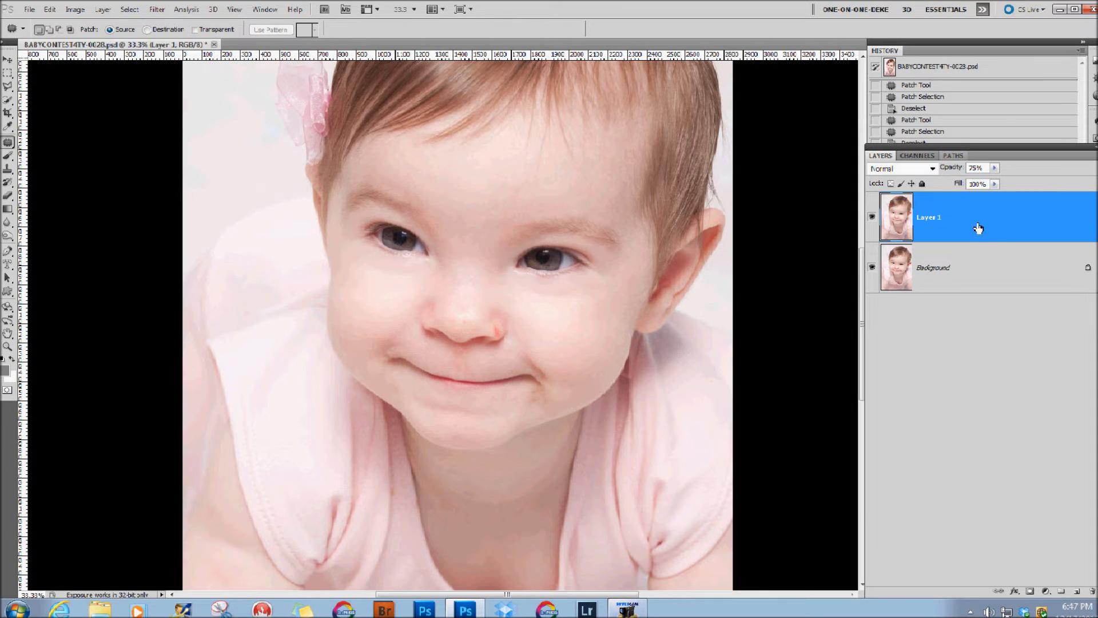
Delete the patched layer, make a new copy of the Background layer and switch to the Clone Stamp
left_click_drag(976, 225, 1077, 591)
key("ctrl+j")
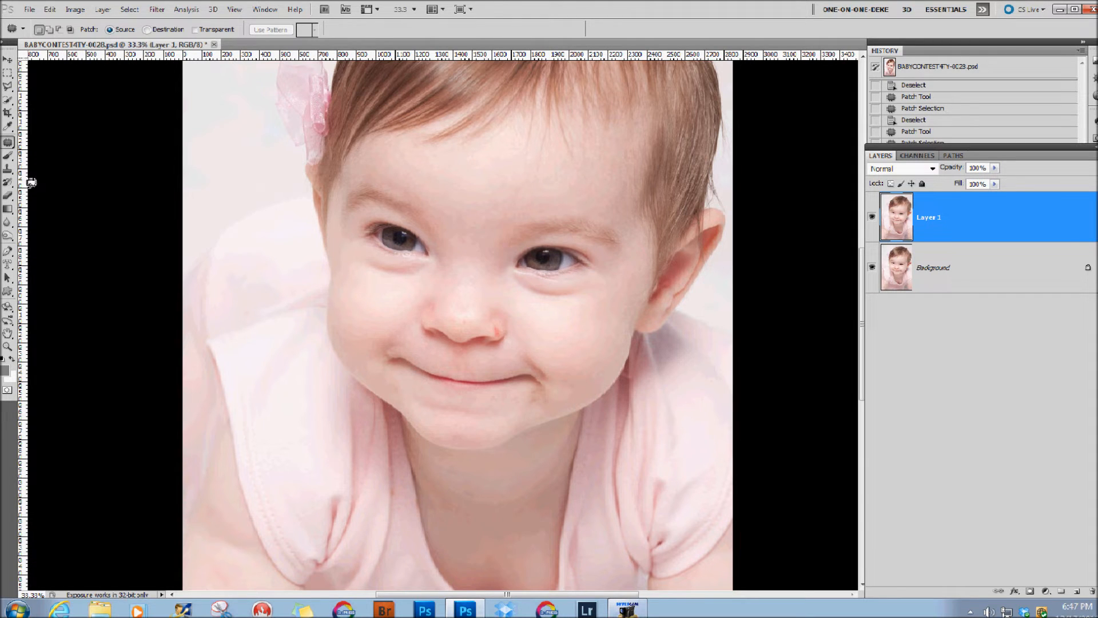
left_click(8, 170)
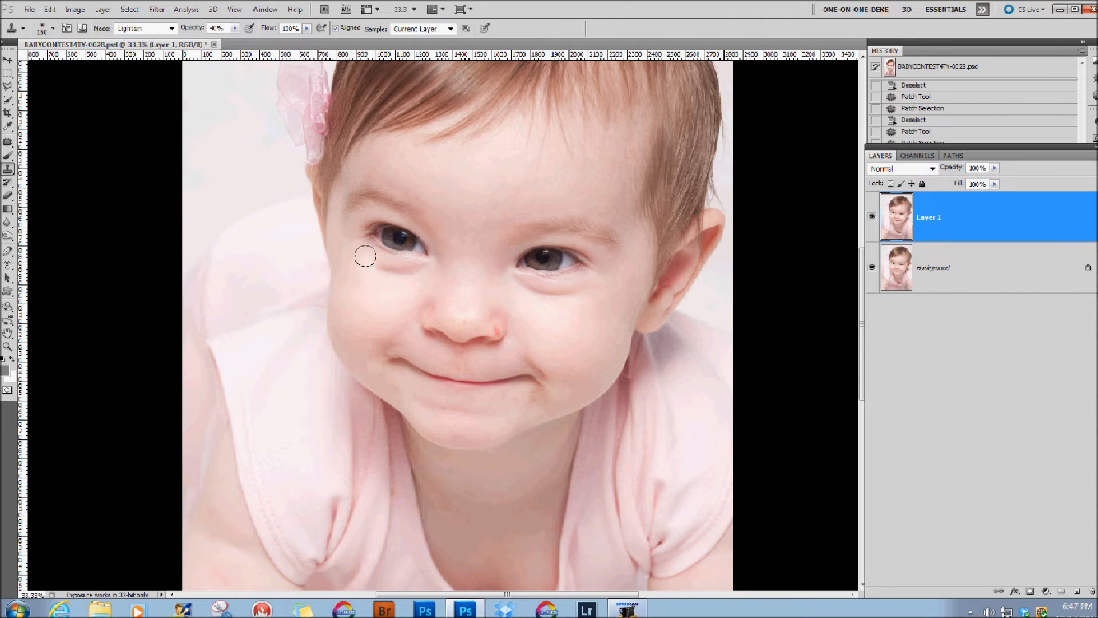
Soften the creases under both eyes by cloning clean cheek skin over them with the Clone Stamp
left_click_drag(373, 259, 416, 269)
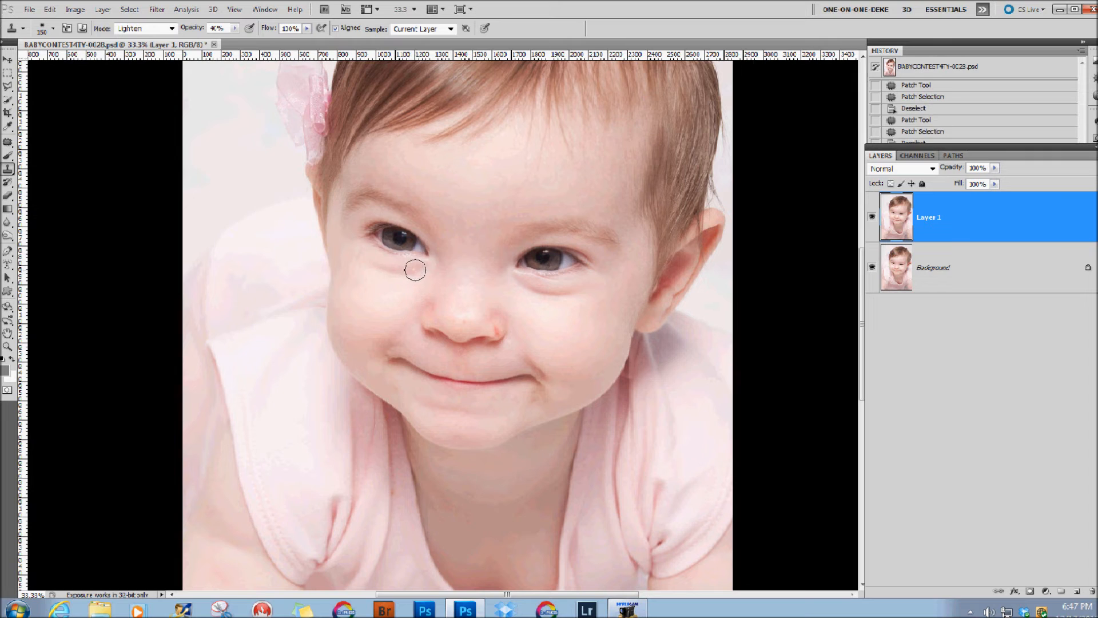
left_click(370, 285, "alt")
mouse_move(381, 272)
left_mouse_down()
mouse_move(412, 272)
mouse_move(383, 272)
left_mouse_up()
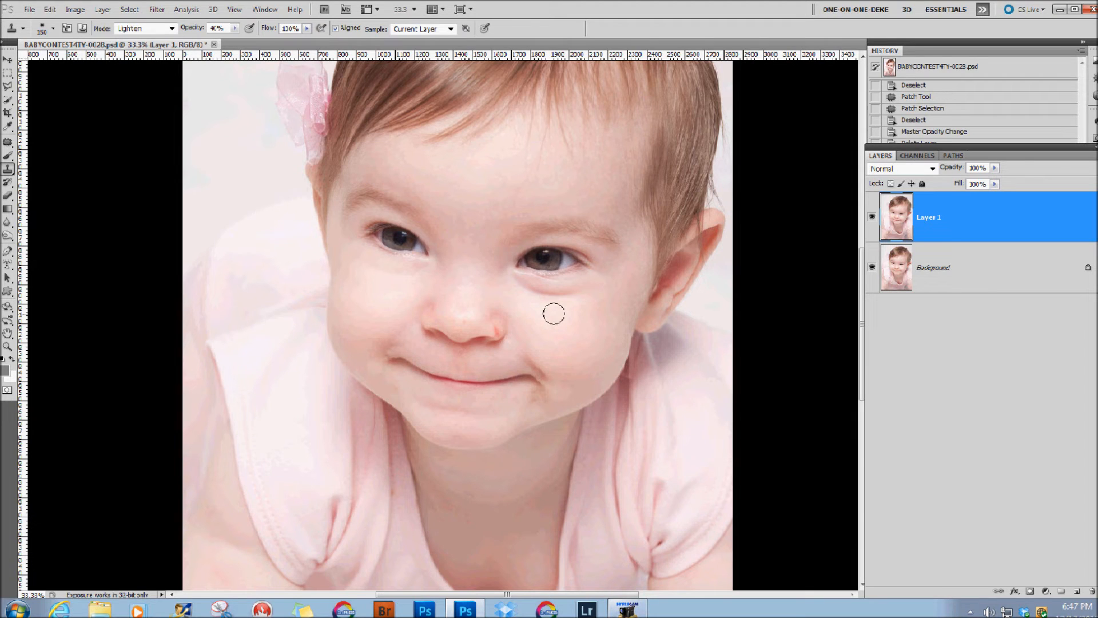
left_click_drag(545, 291, 567, 294)
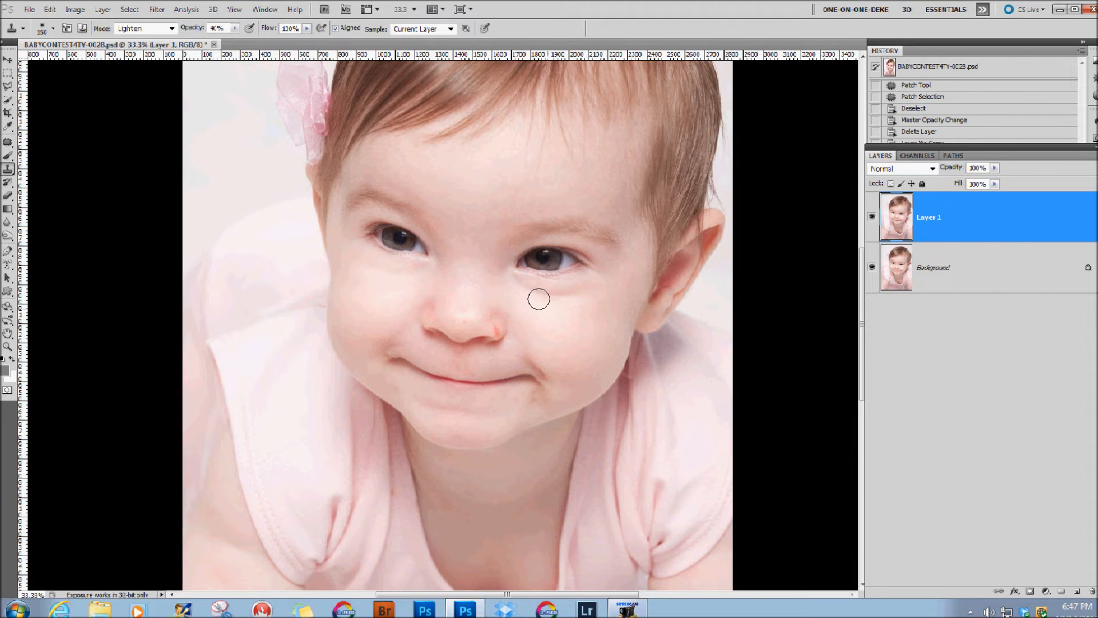
left_click(555, 294)
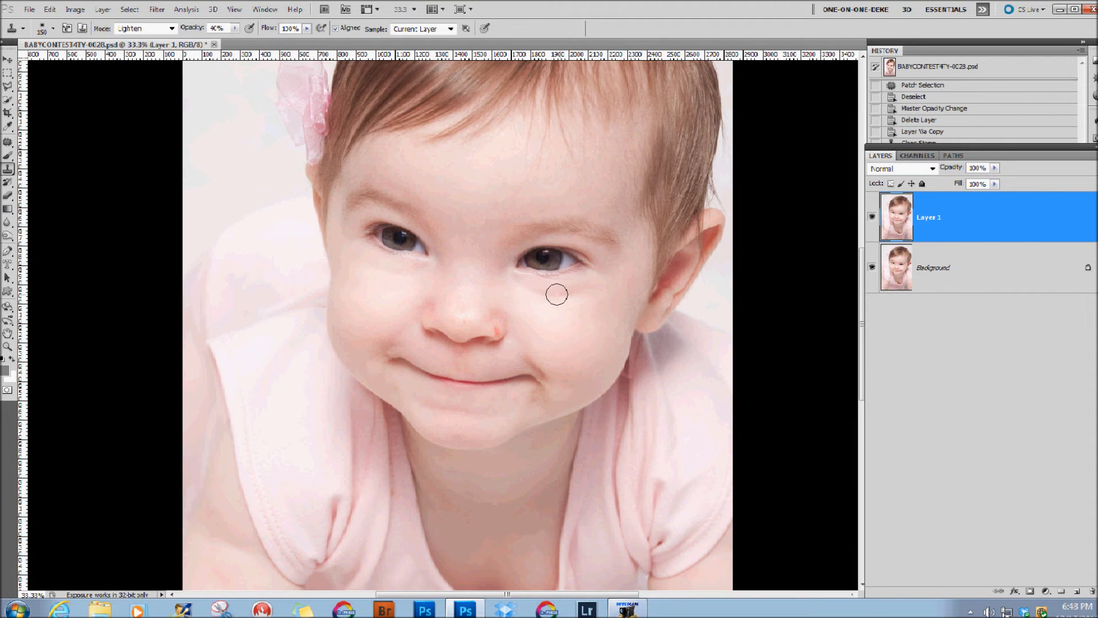
Try further Clone Stamp touch-ups on the crease under the eye at image right, and lower the cloned layer's opacity
left_click(538, 293)
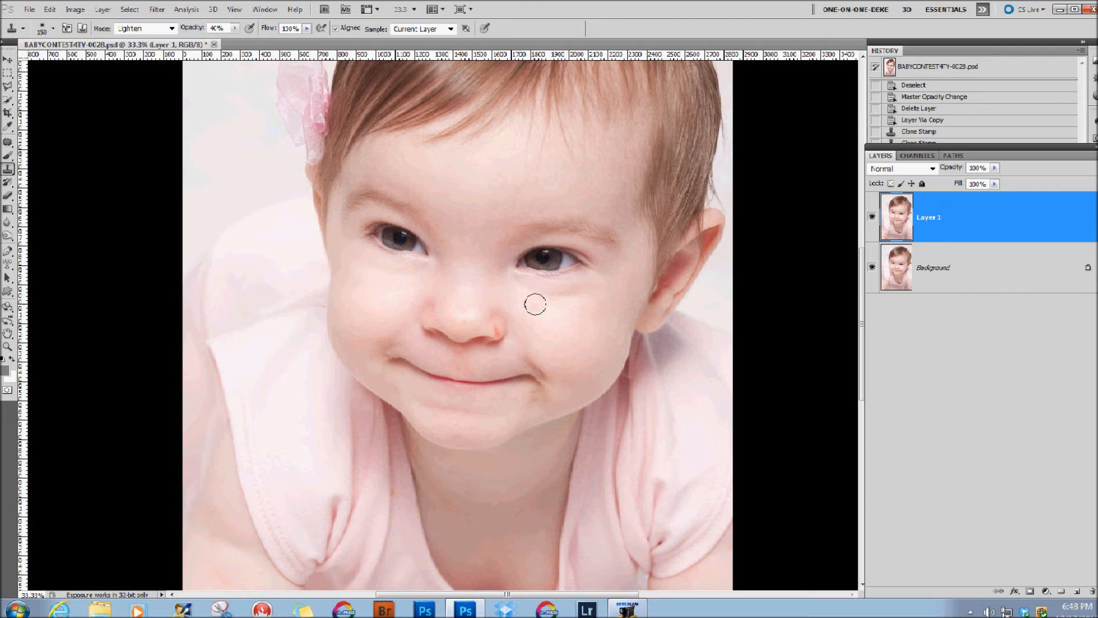
left_click(564, 287)
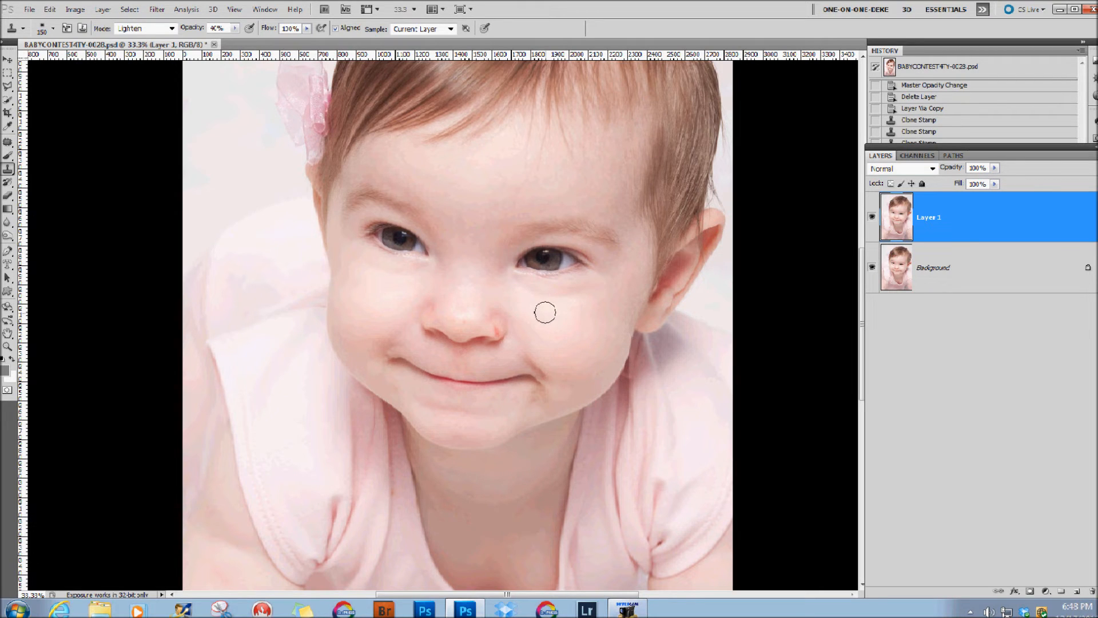
left_click(541, 301)
left_click(523, 289)
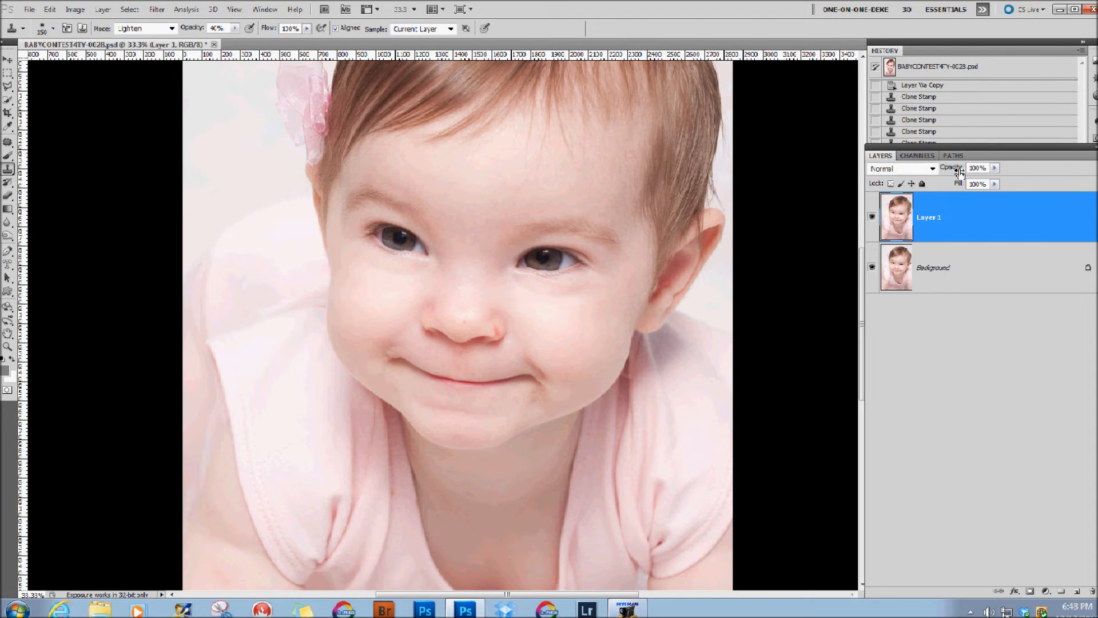
left_click_drag(959, 173, 949, 173)
Replace the cloned layer with a fresh copy of the Background layer, and set the Clone Stamp to Normal mode at 100% opacity
left_click_drag(988, 208, 1088, 589)
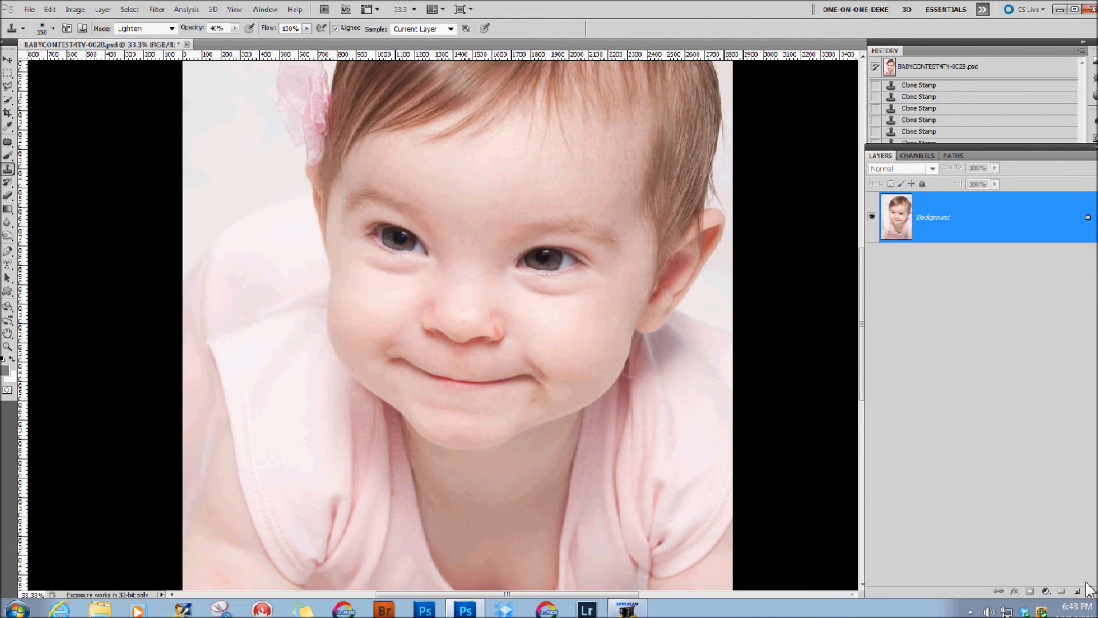
key("ctrl+j")
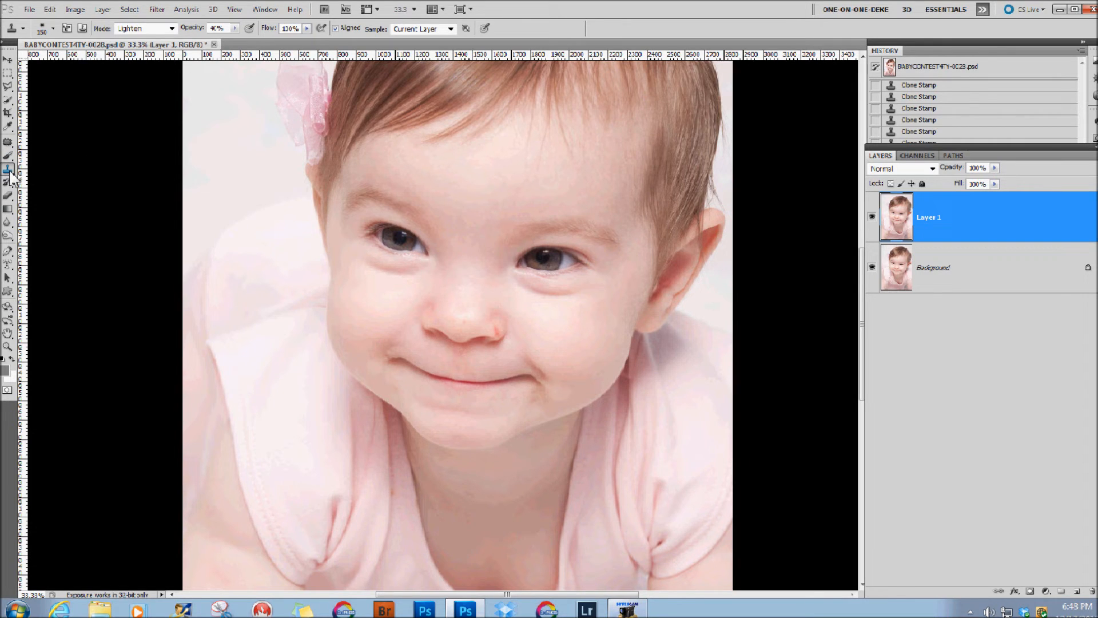
left_click(172, 28)
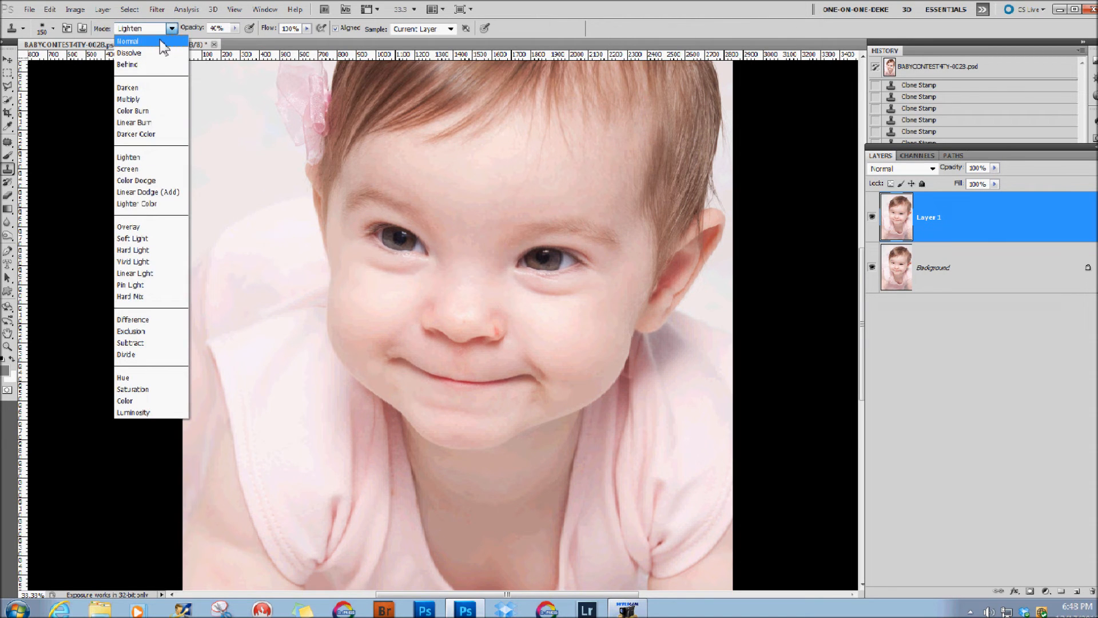
left_click(163, 43)
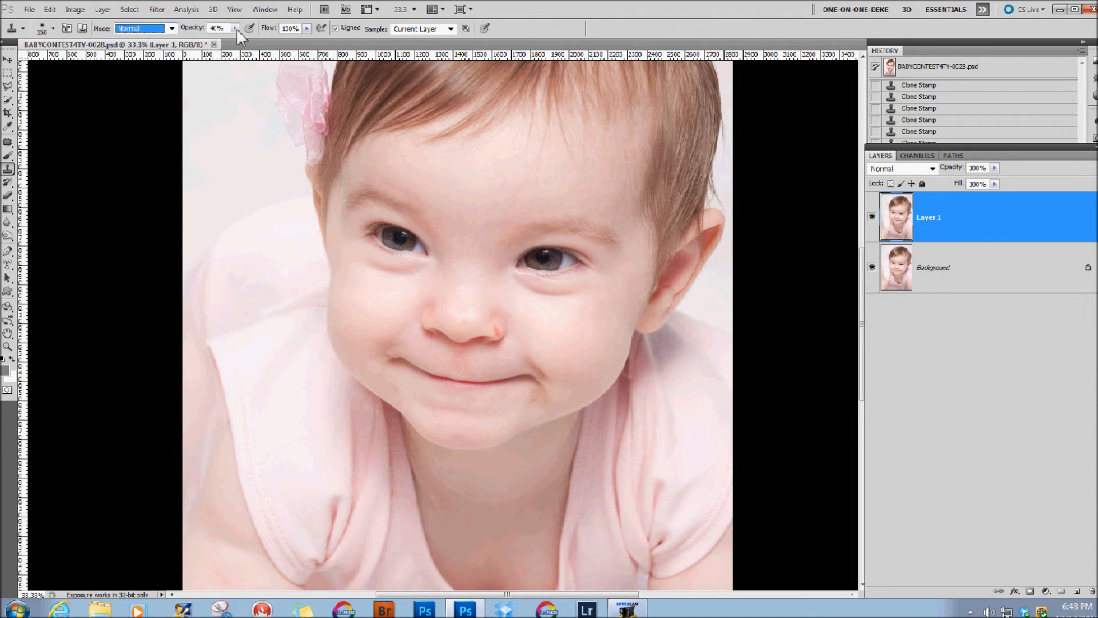
mouse_move(235, 28)
left_mouse_down()
mouse_move(238, 41)
mouse_move(273, 46)
left_mouse_up()
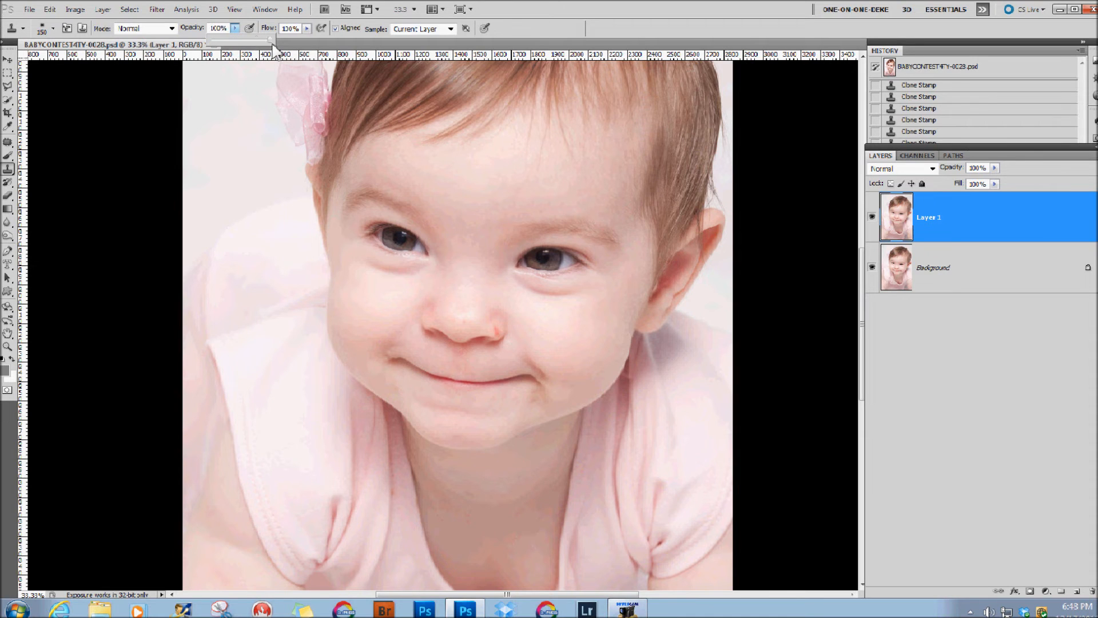
Clone smooth cheek skin over the creases under both eyes at full strength, and lower the layer's opacity to 73%
left_click(373, 292, "alt")
left_click_drag(362, 256, 426, 269)
left_click(378, 288, "alt")
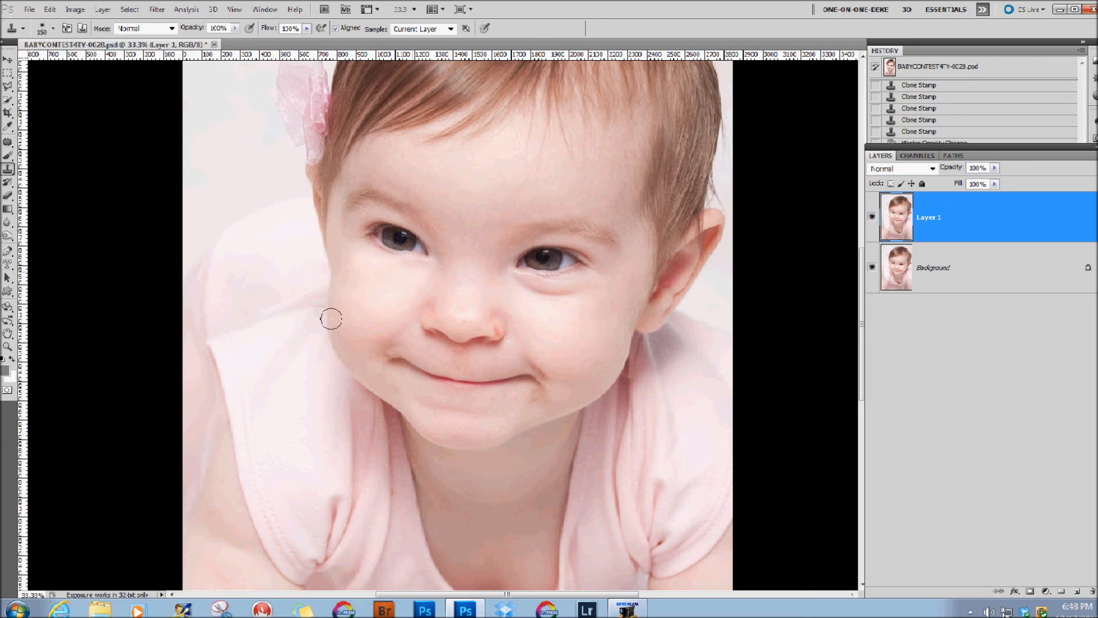
left_click(561, 316, "alt")
left_click_drag(522, 289, 566, 292)
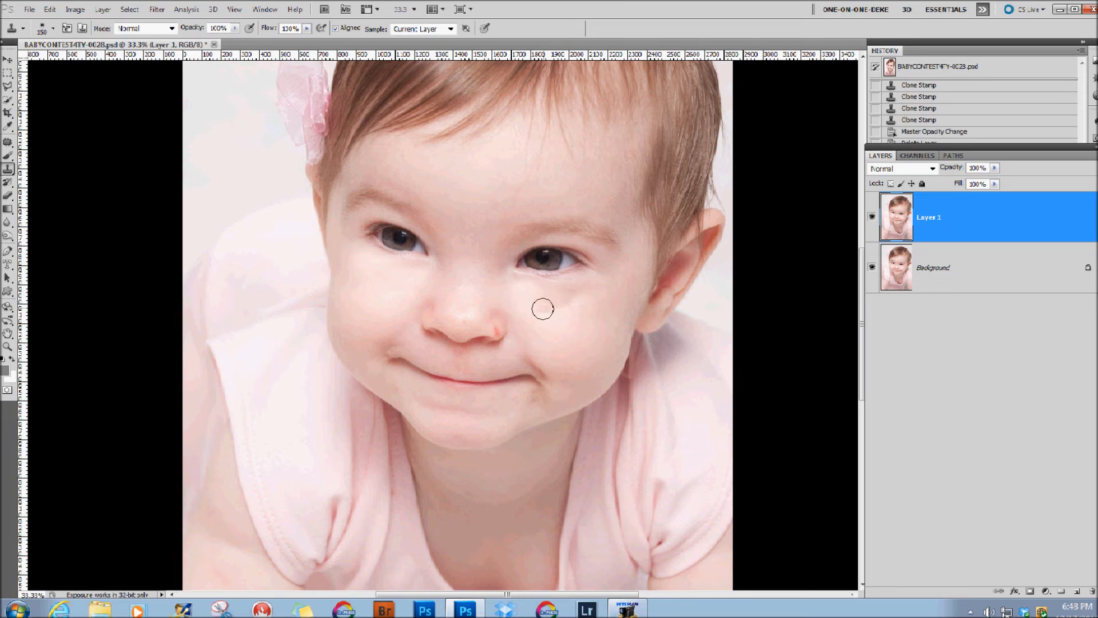
left_click(548, 324, "alt")
left_click_drag(544, 297, 566, 298)
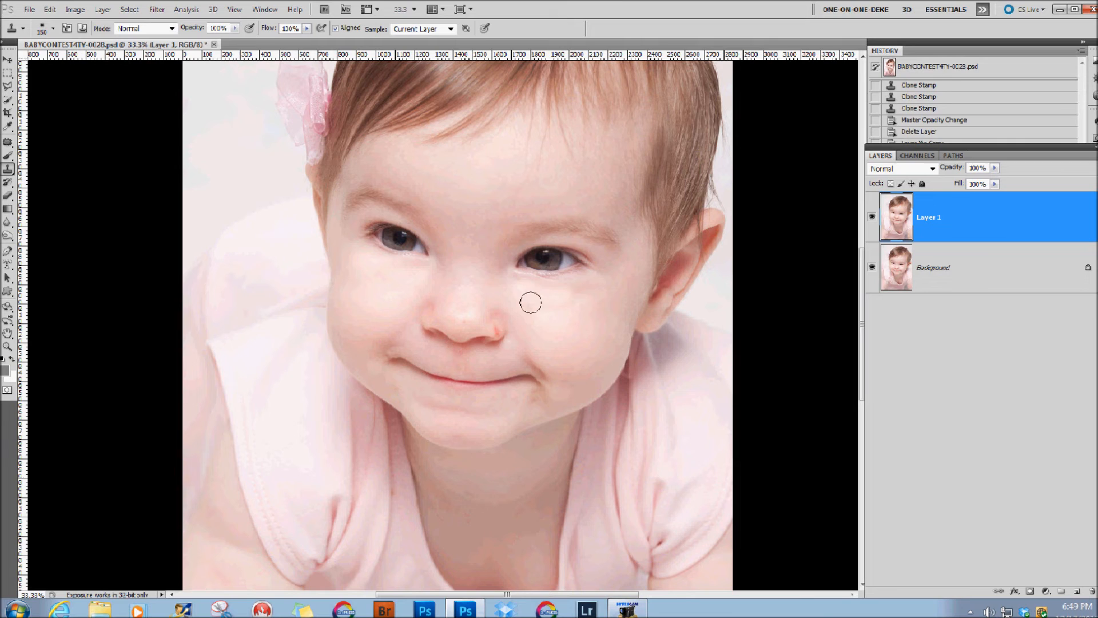
left_click_drag(523, 285, 572, 287)
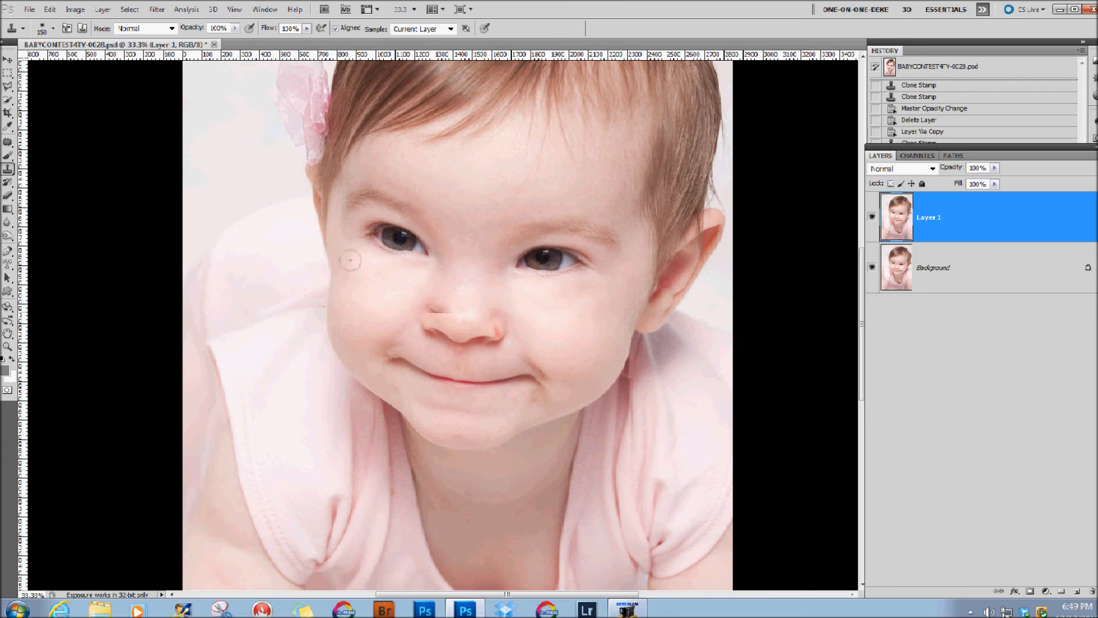
left_click_drag(958, 168, 954, 170)
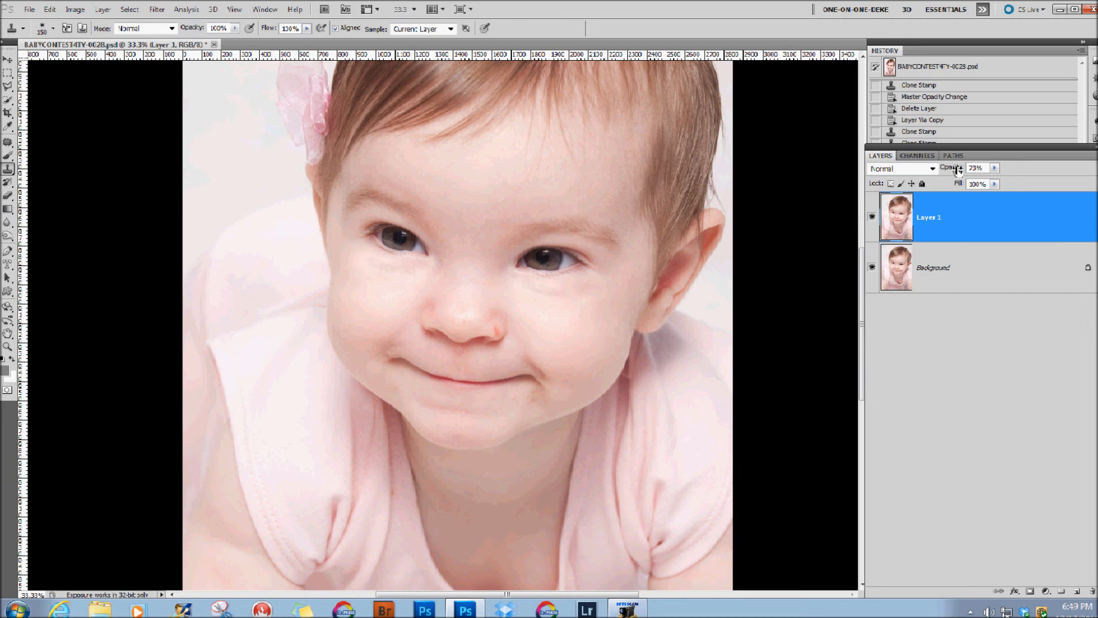